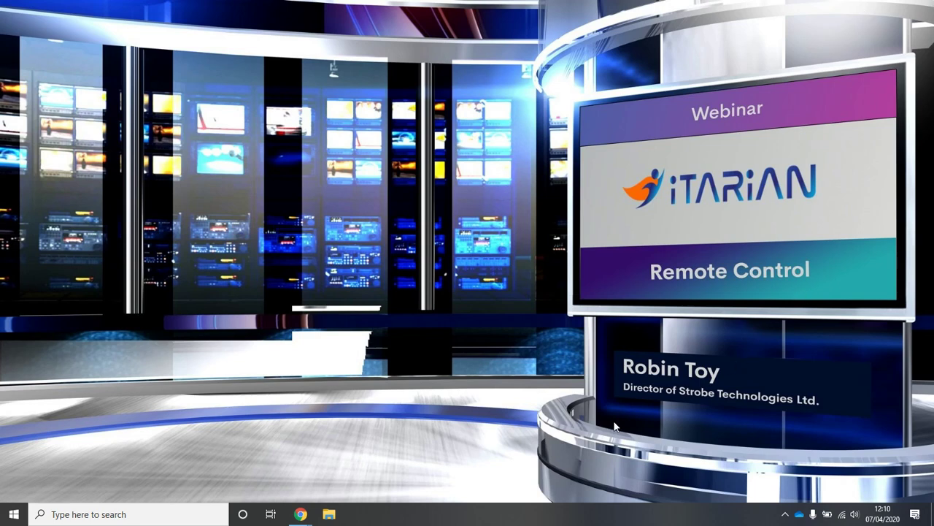
- Bring the ITarian portal forward, open Tools, and scroll to the Remote Control by ITarian card
mouse_move(289, 514)
click(267, 482)
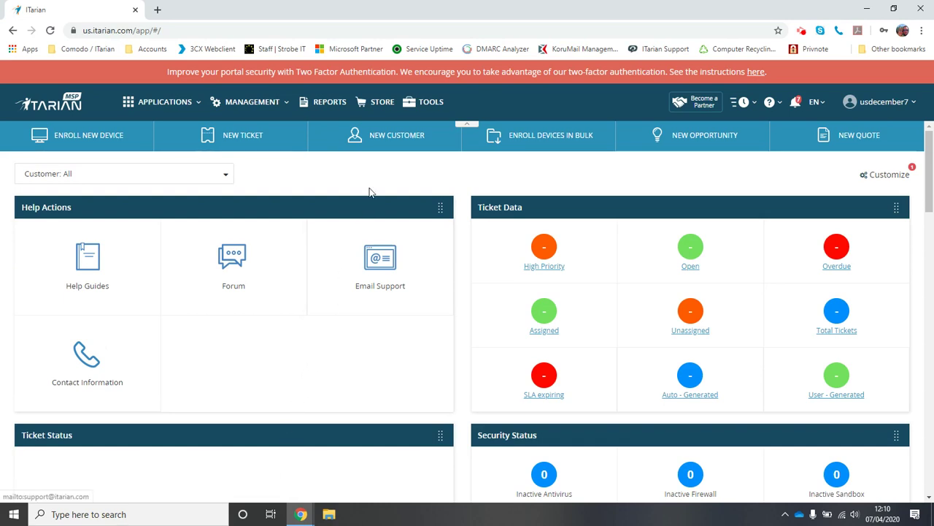
click(420, 106)
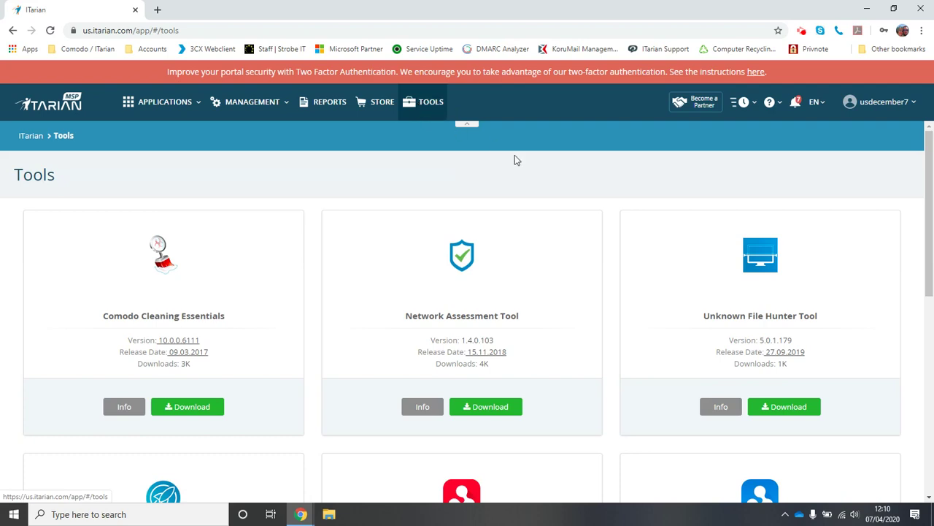
click(930, 212)
drag(930, 213, 932, 332)
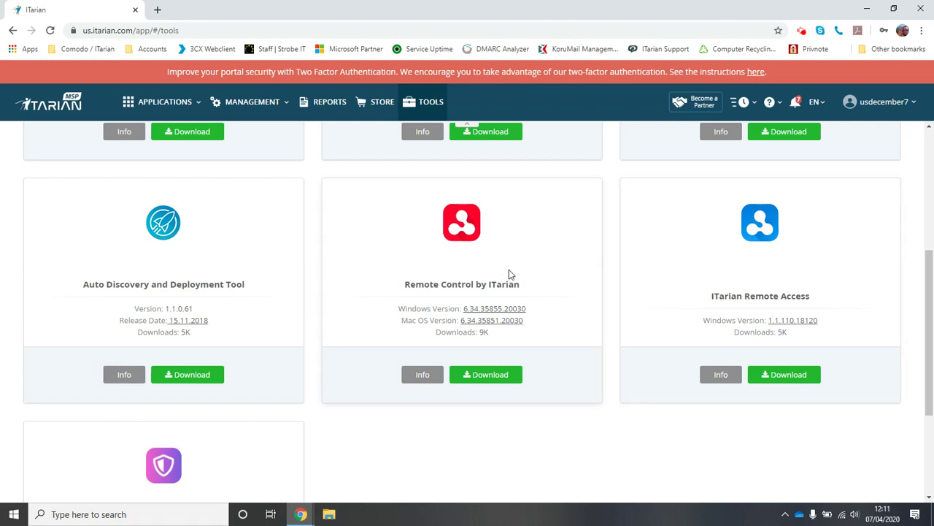
- Download Remote Control by ITarian with Windows selected as the operating system
click(496, 381)
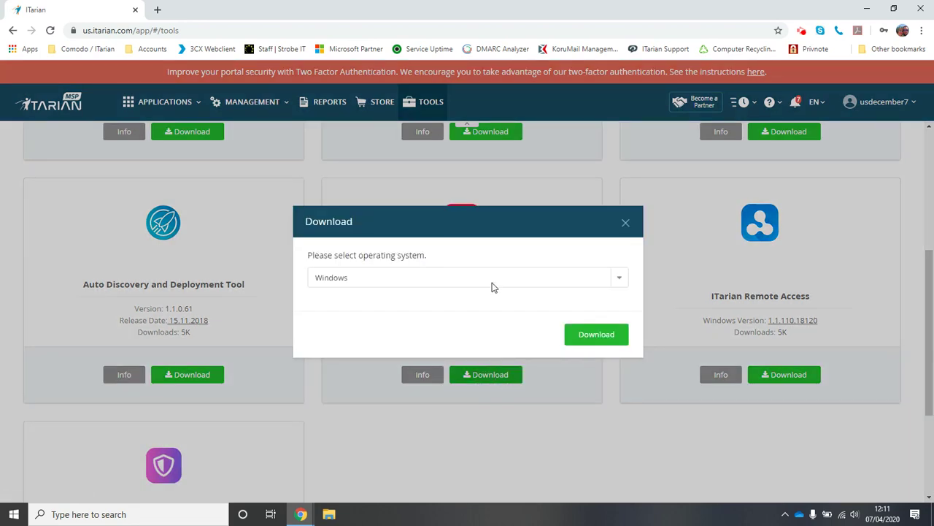
click(493, 281)
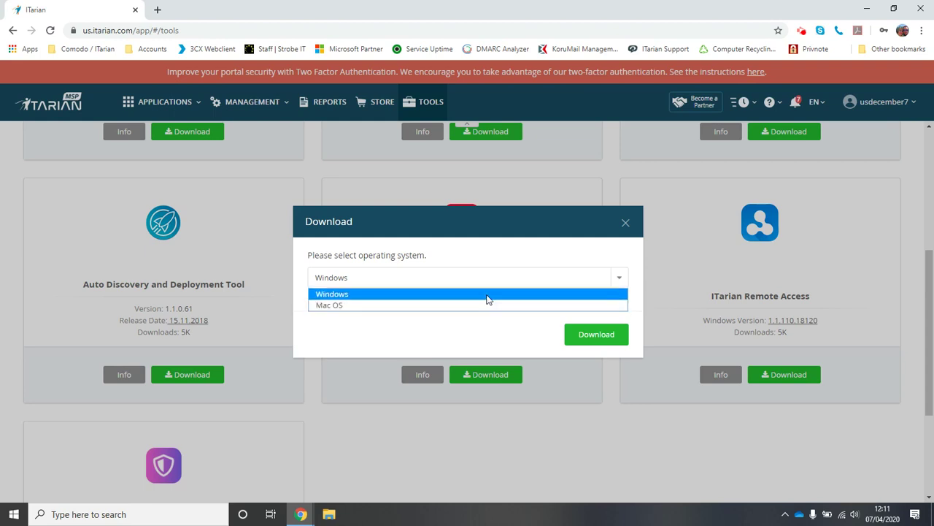
click(511, 330)
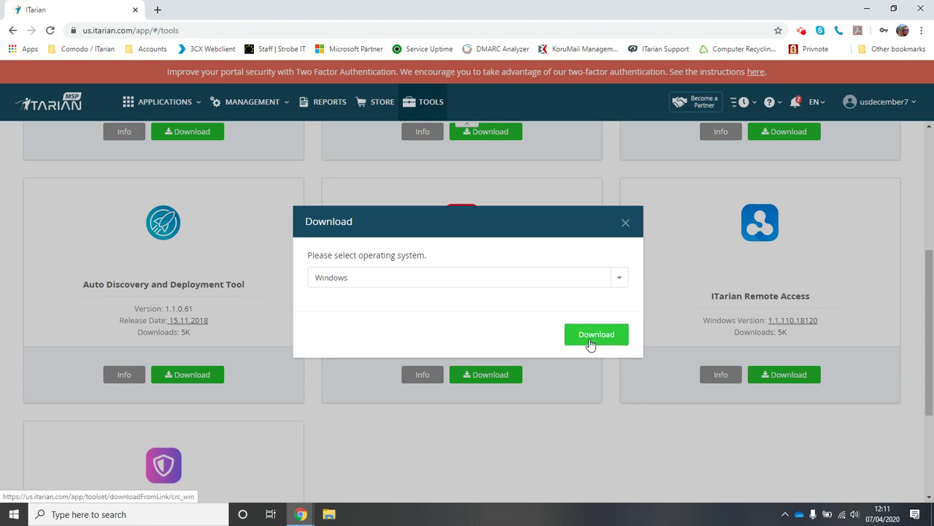
click(626, 224)
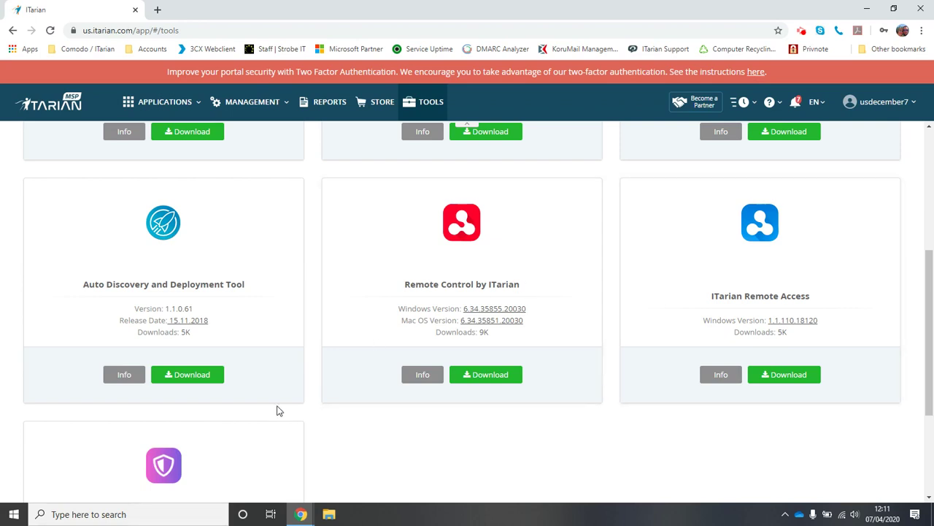
click(16, 514)
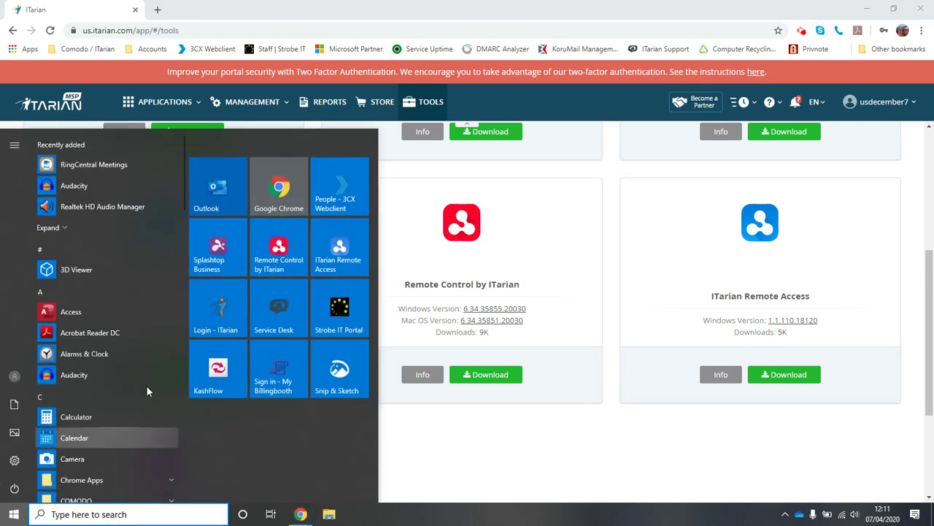
- Launch Remote Control by ITarian and submit the account e-mail and password
click(272, 252)
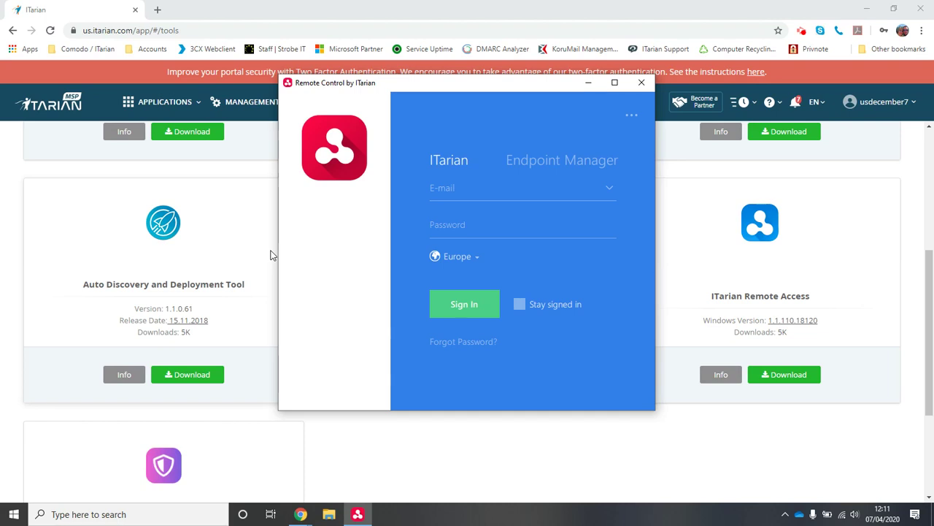
click(458, 191)
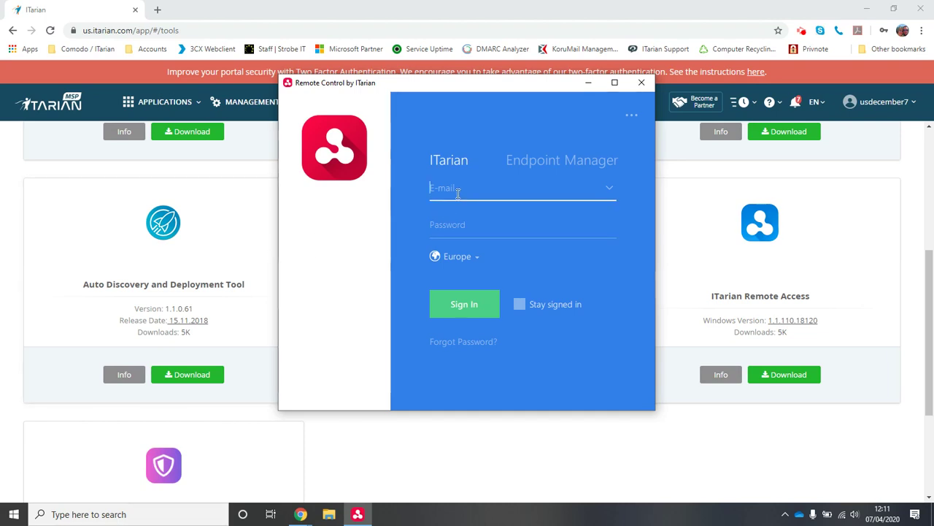
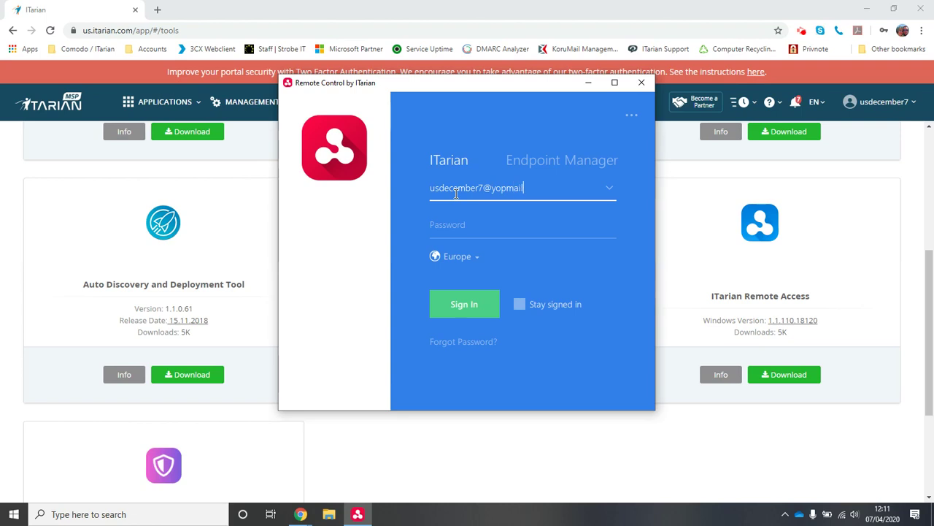
key(Tab)
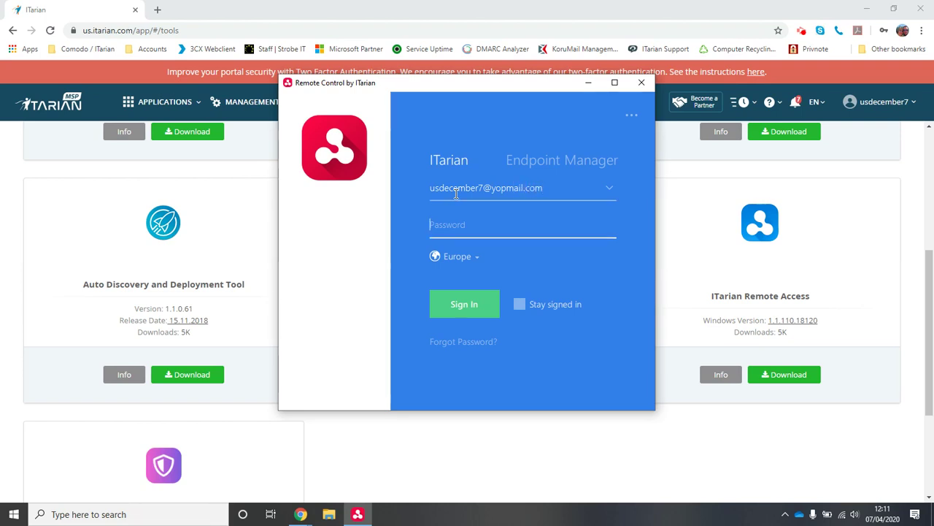
text(password)
key(Return)
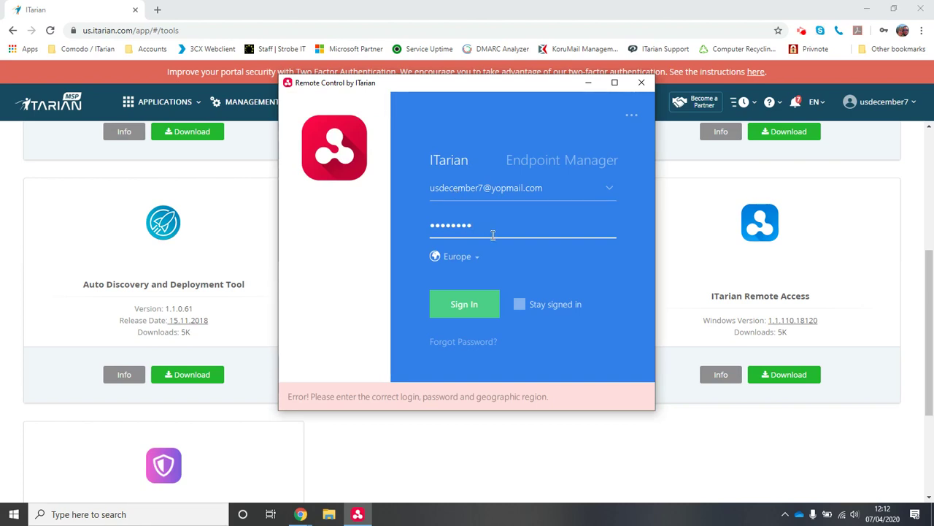
- Change the sign-in region from Europe to USA and sign in again
click(462, 258)
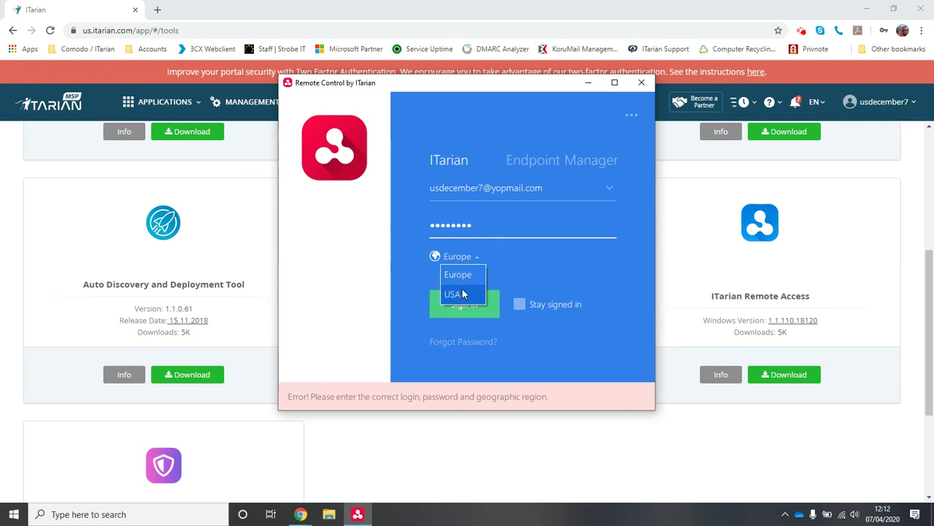
click(460, 292)
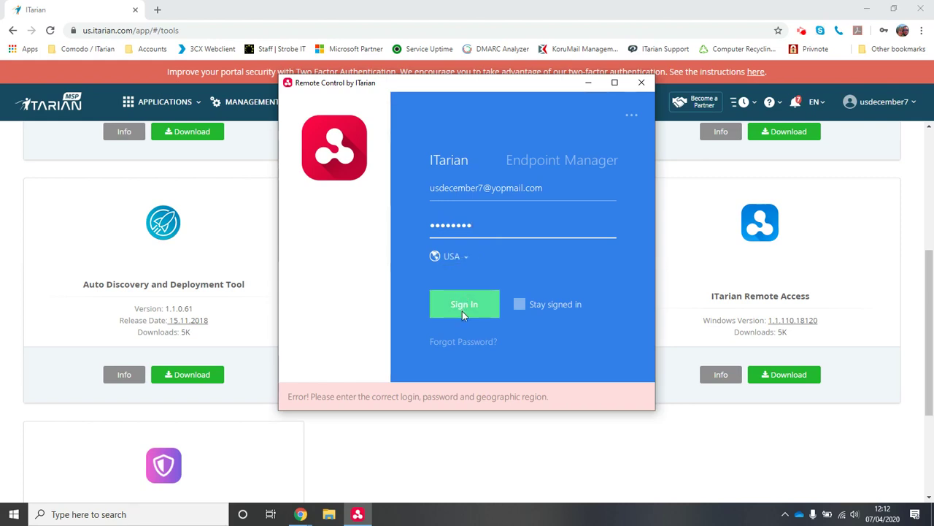
click(463, 311)
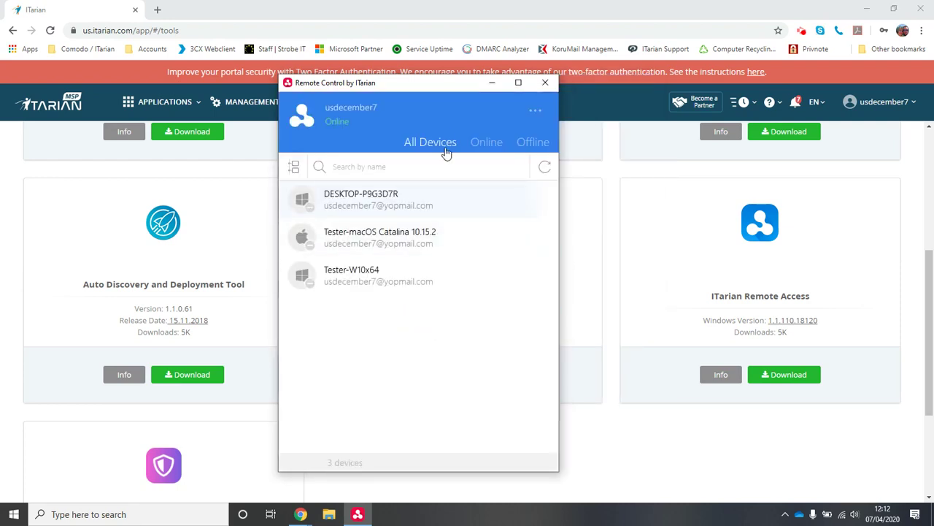
drag(432, 85, 454, 73)
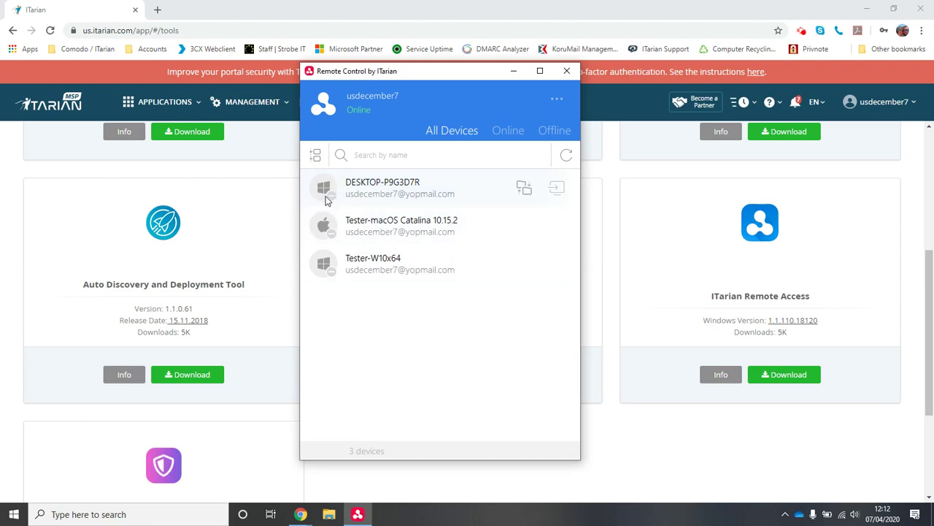
click(316, 157)
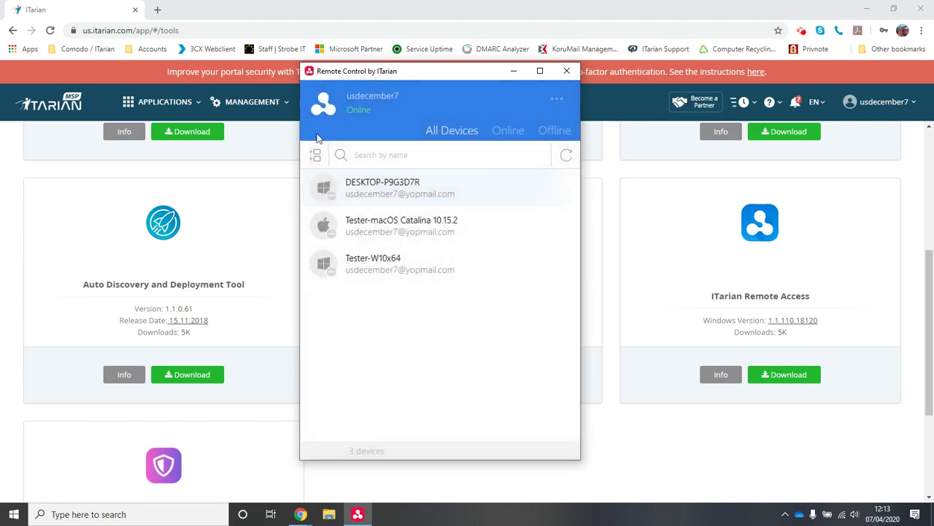
- Filter devices by Default Customer, then the account's own customer, then its default group
click(319, 157)
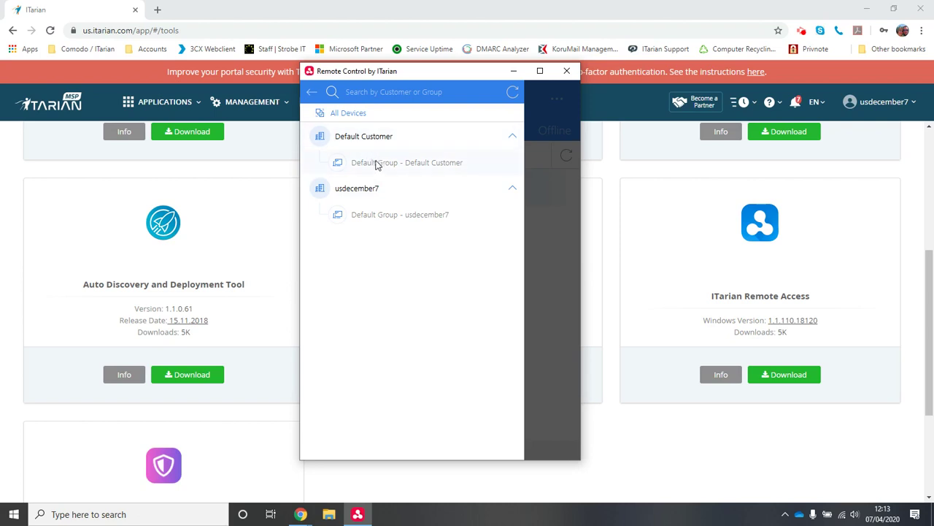
click(368, 138)
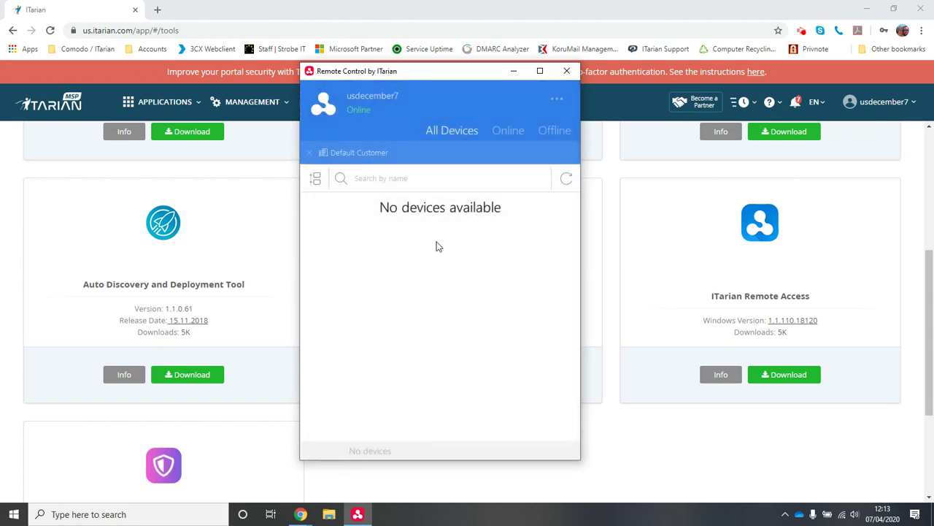
click(310, 154)
click(313, 157)
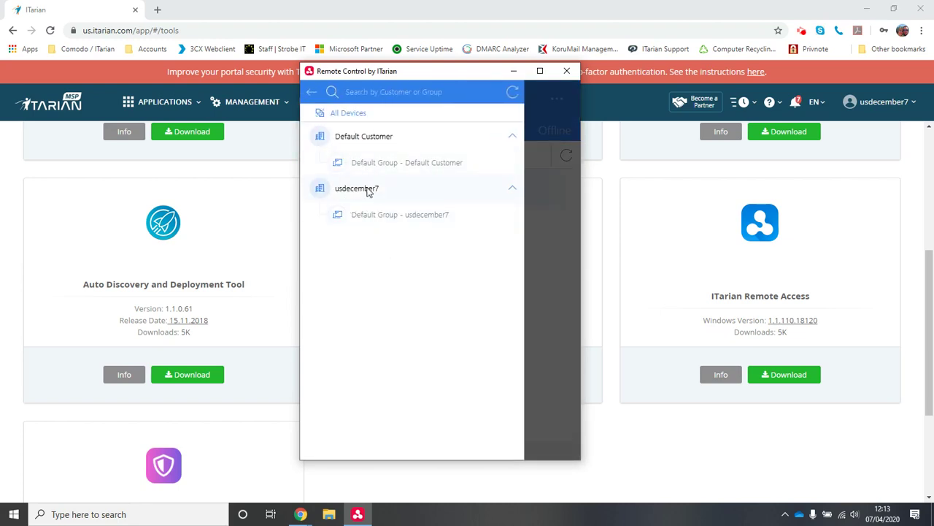
click(367, 190)
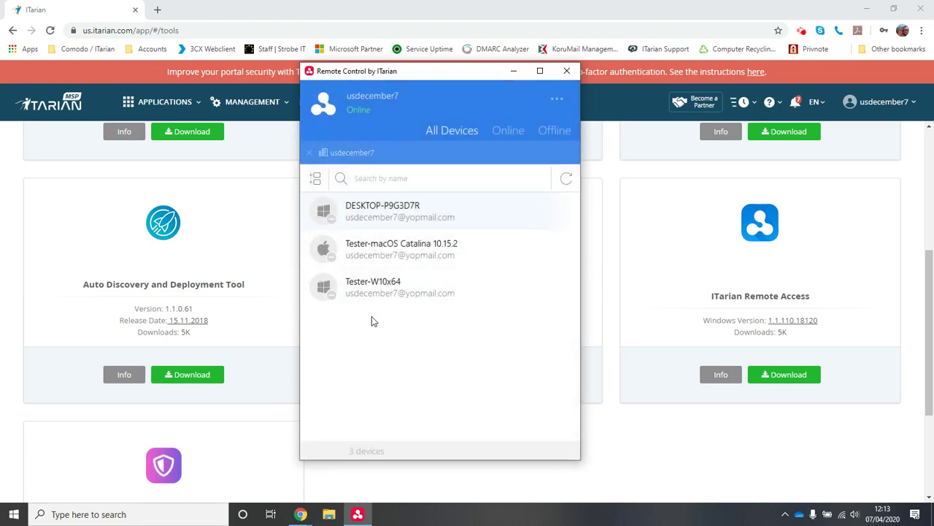
mouse_move(378, 219)
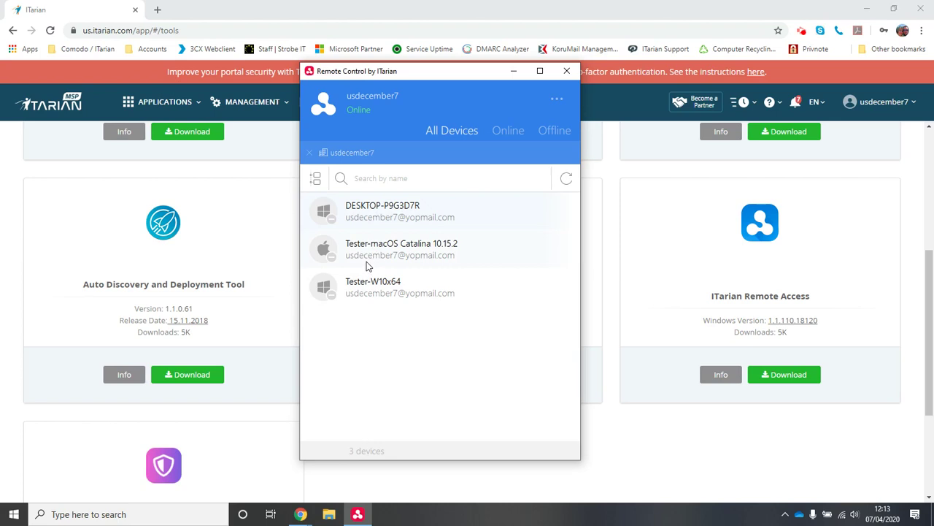
click(312, 153)
click(313, 156)
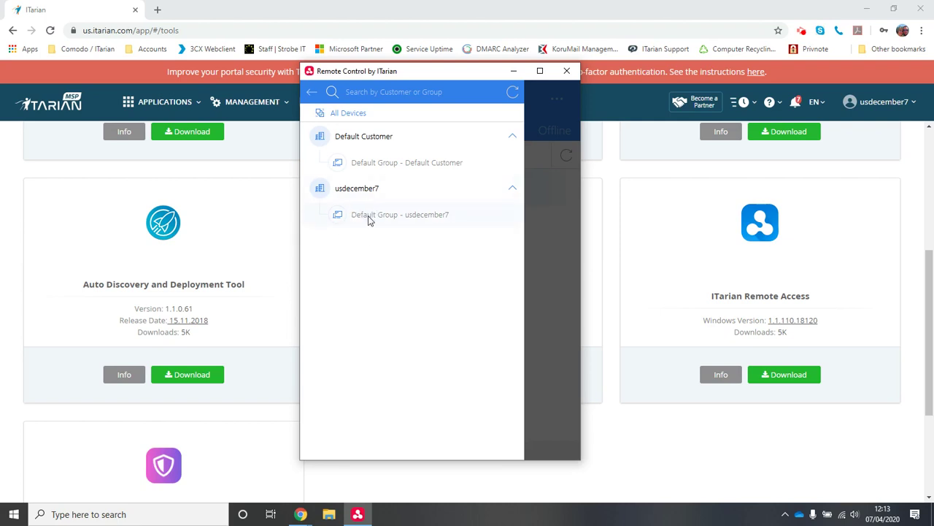
click(368, 219)
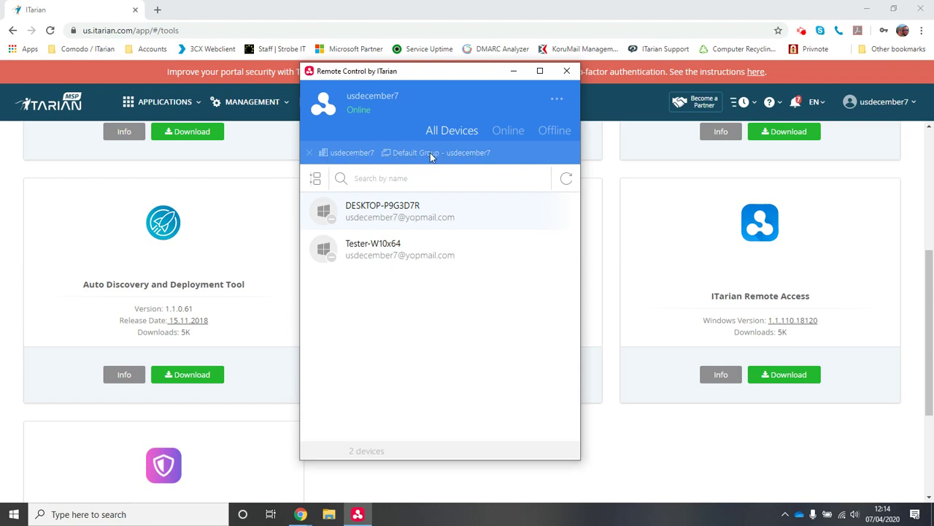
- Filter back to the whole customer and cycle through the Online, Offline and All Devices tabs
click(314, 180)
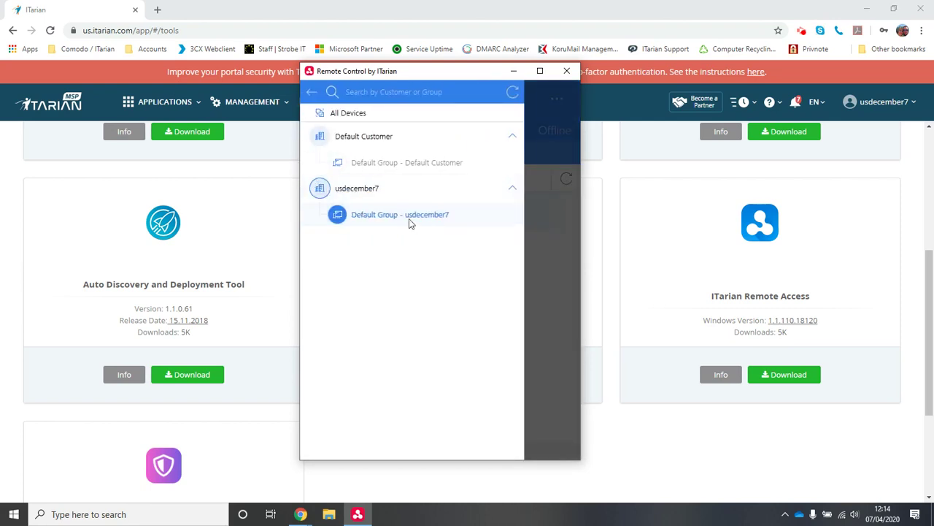
click(319, 195)
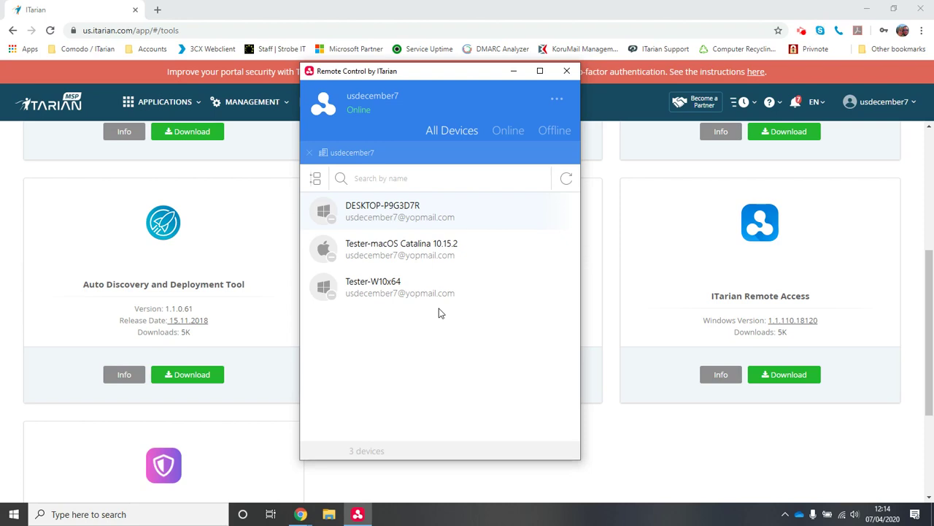
mouse_move(441, 295)
click(509, 134)
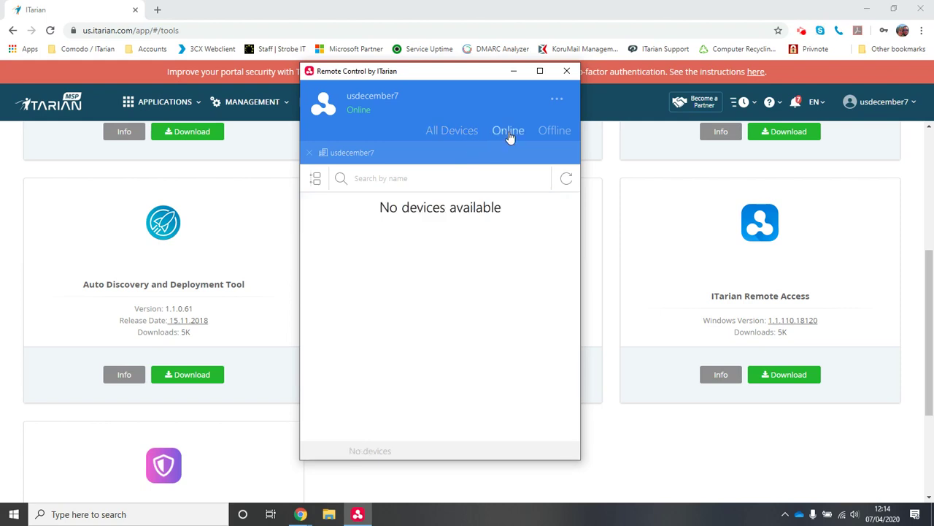
click(555, 133)
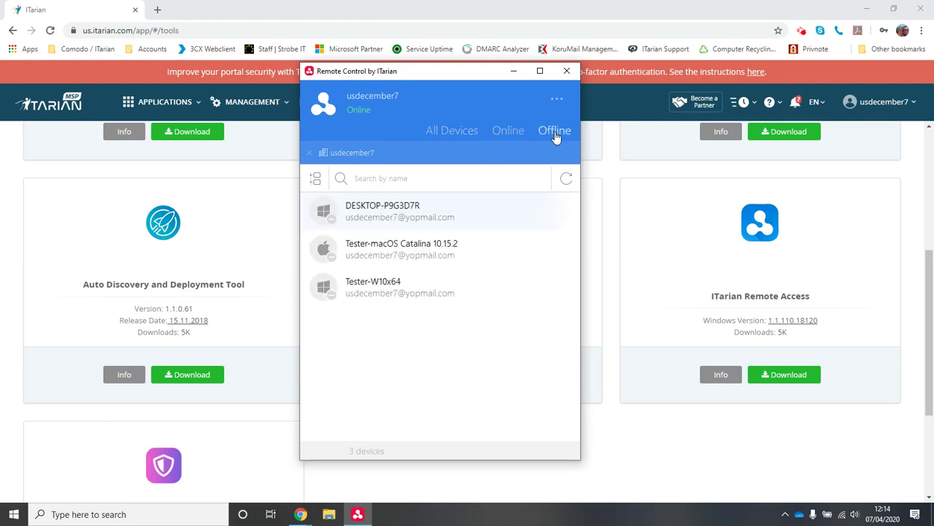
click(452, 132)
mouse_move(486, 221)
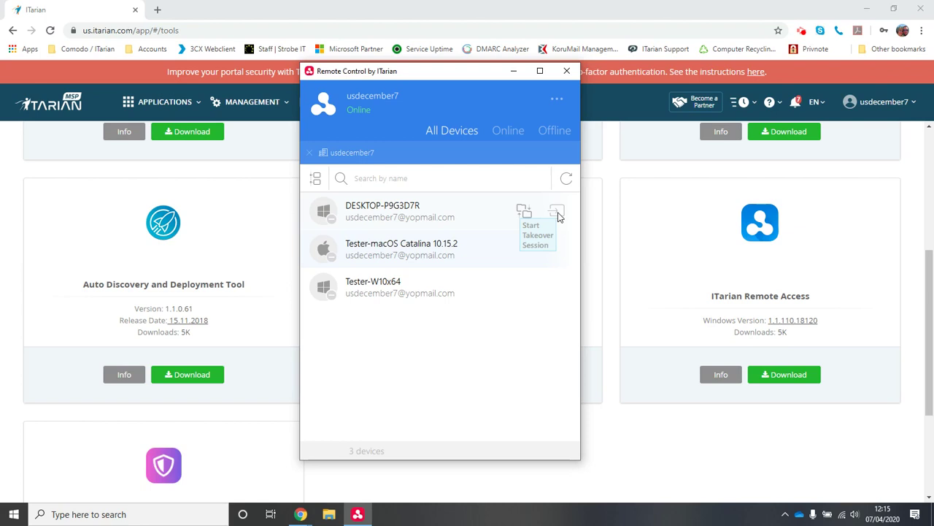
- Attempt a takeover session on DESKTOP-P9G3D7R
click(558, 217)
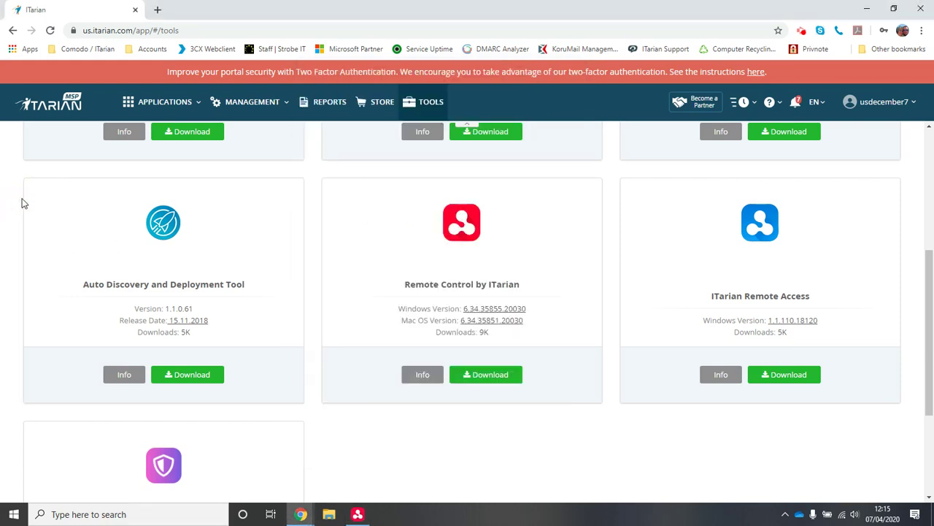
- Go to Endpoint Manager RMM, expand both customer device groups, and select Tester-W10x64
click(162, 104)
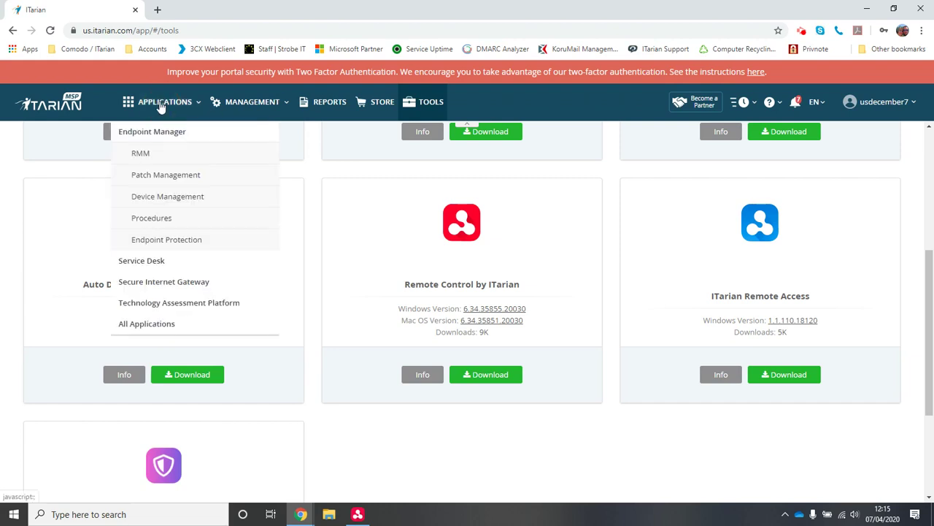
click(160, 164)
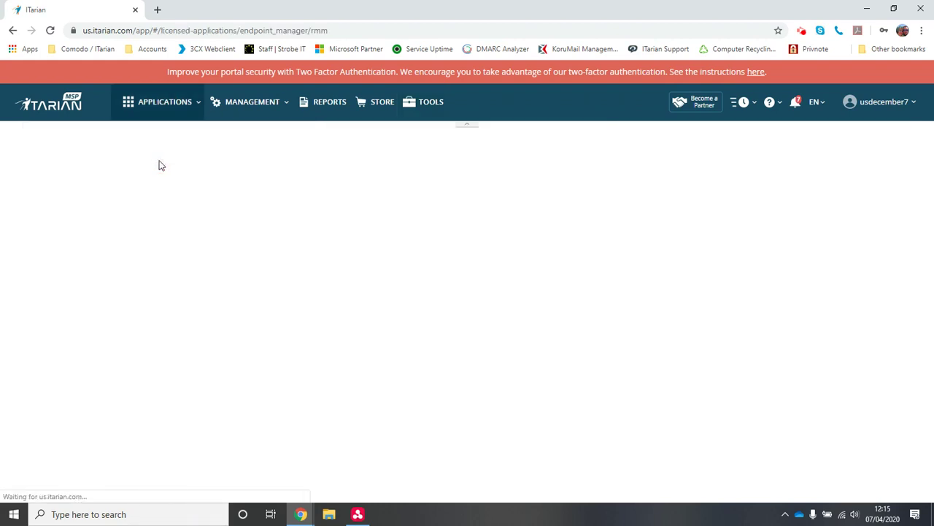
click(162, 106)
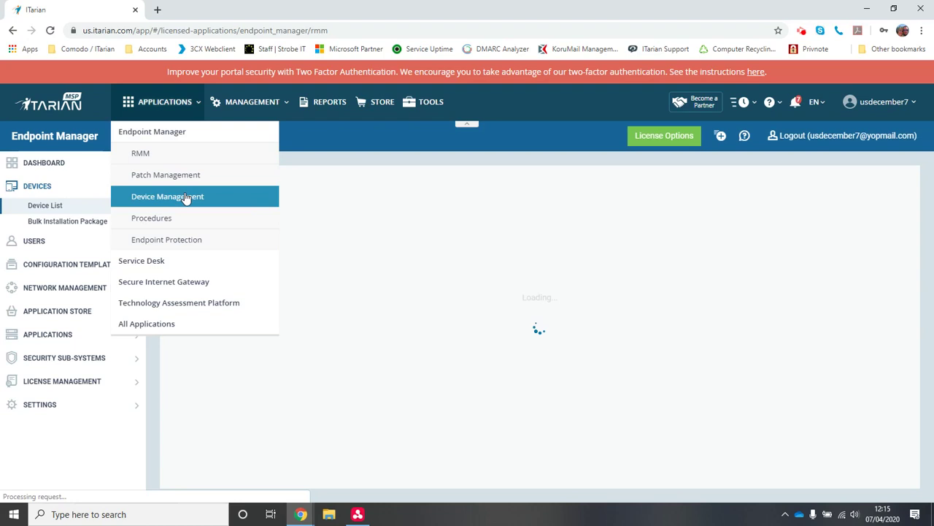
click(186, 197)
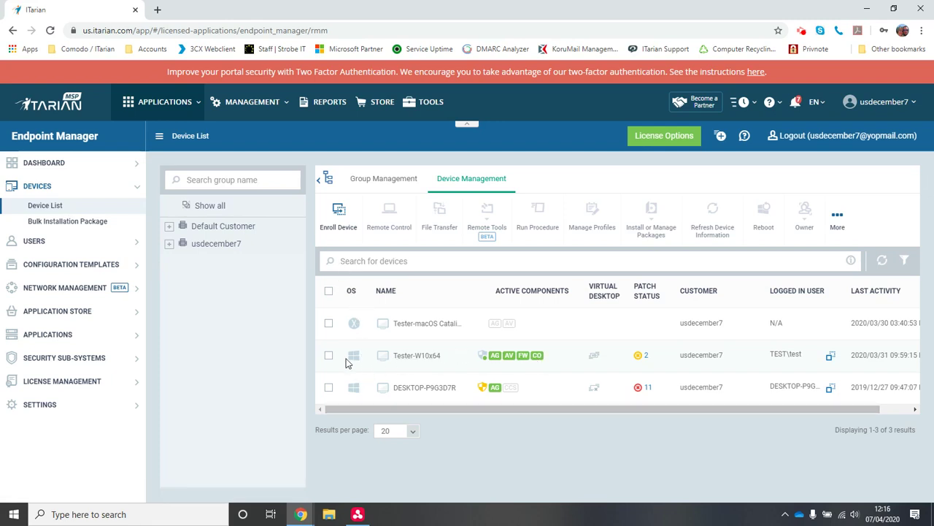
click(169, 244)
click(168, 228)
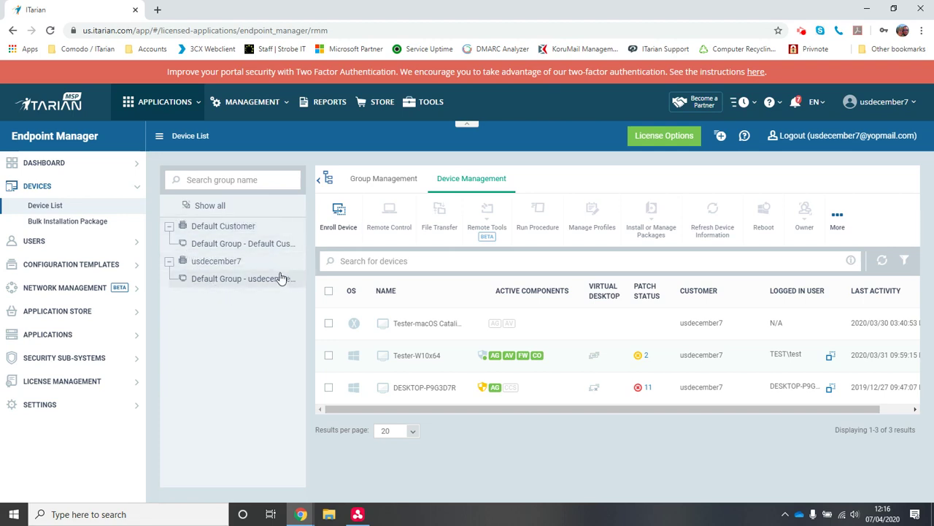
click(329, 356)
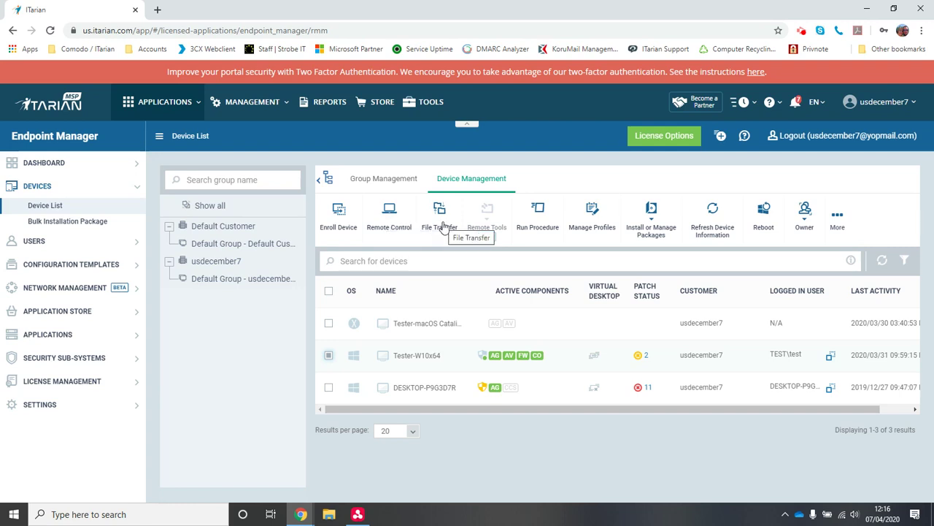
- Minimize the Remote Control app, then request remote control of Tester-W10x64 and allow the app to open
click(360, 516)
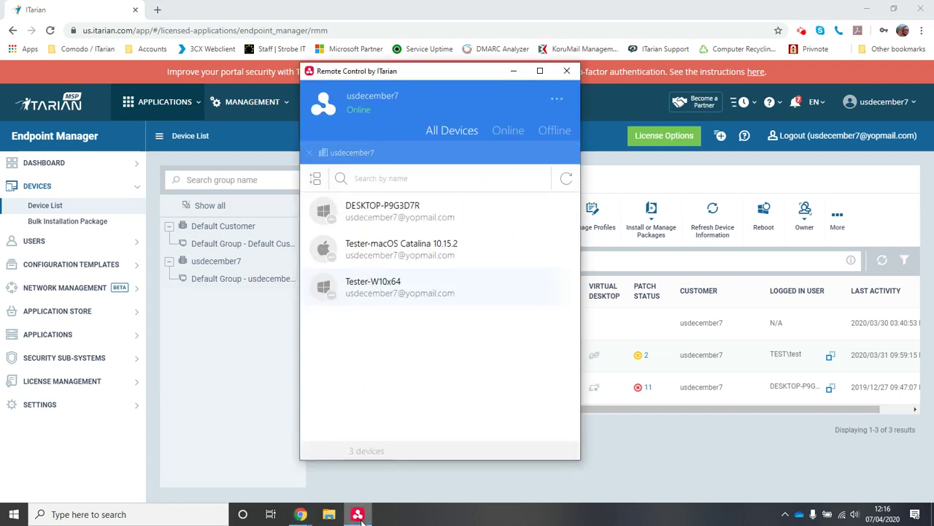
mouse_move(502, 286)
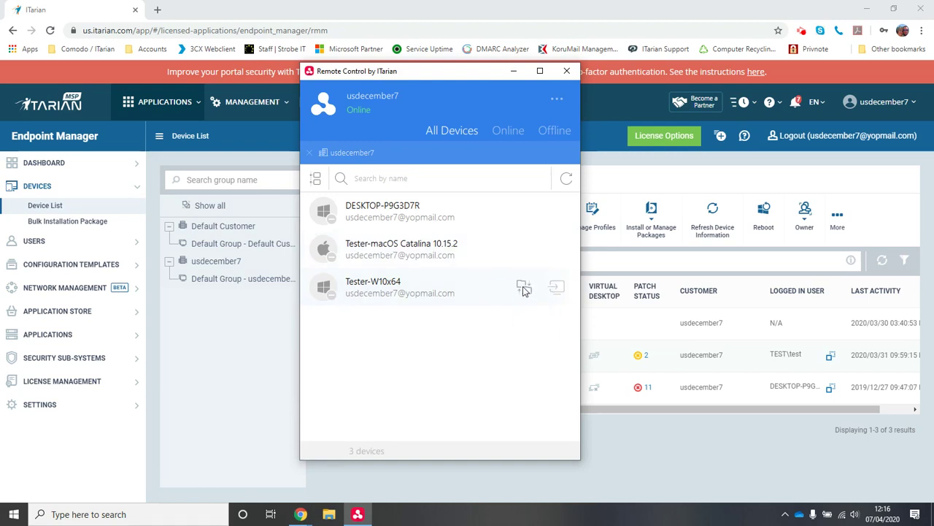
click(514, 70)
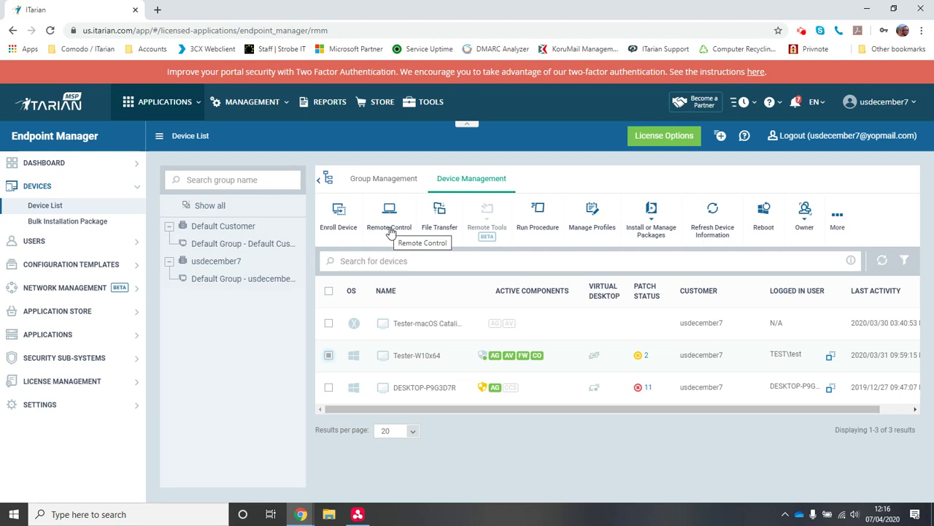
click(391, 230)
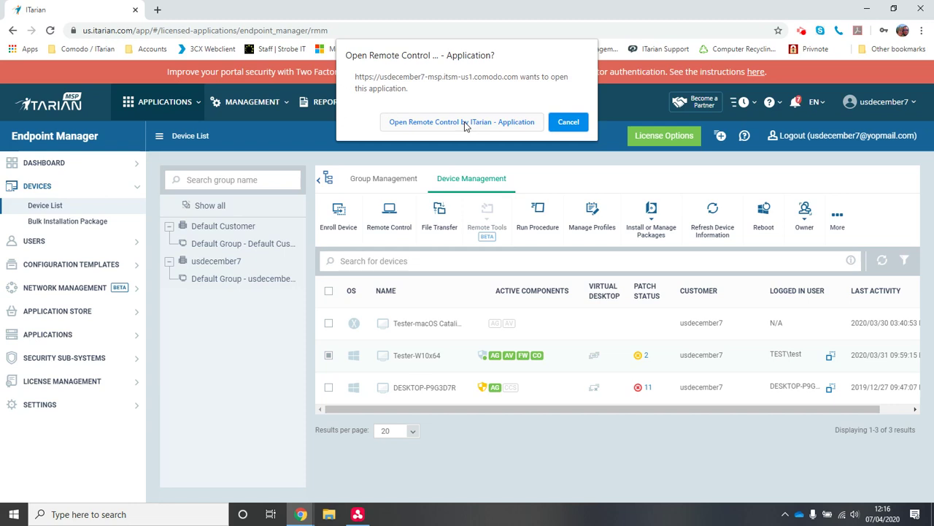
click(465, 123)
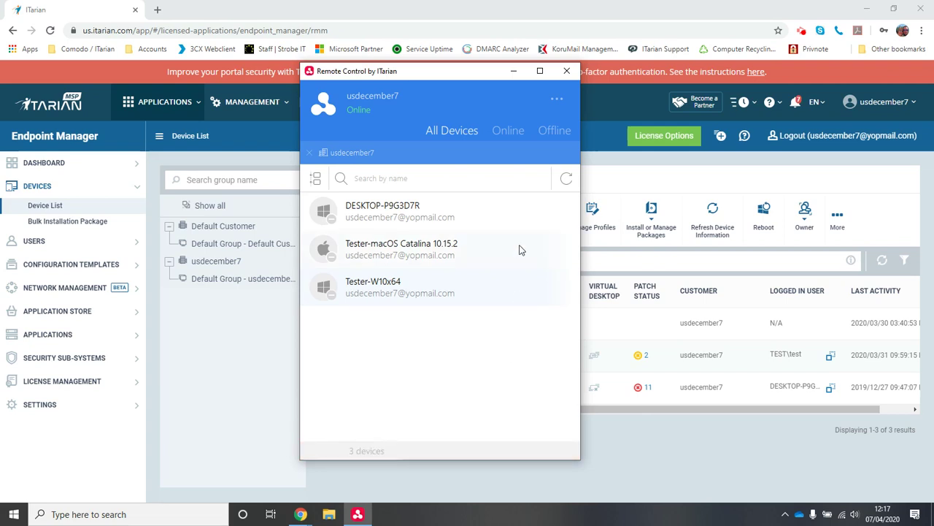
- Log out of the Remote Control app from its '...' options menu
click(515, 73)
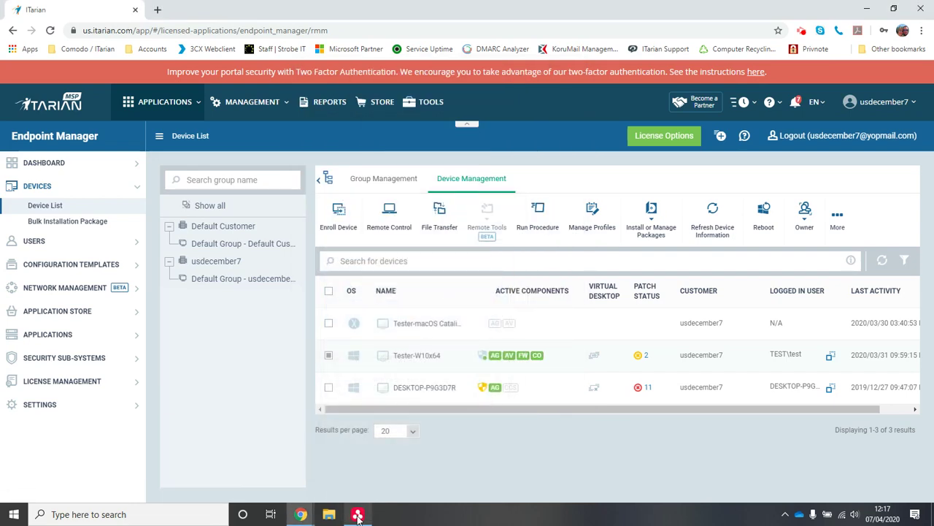
mouse_move(357, 516)
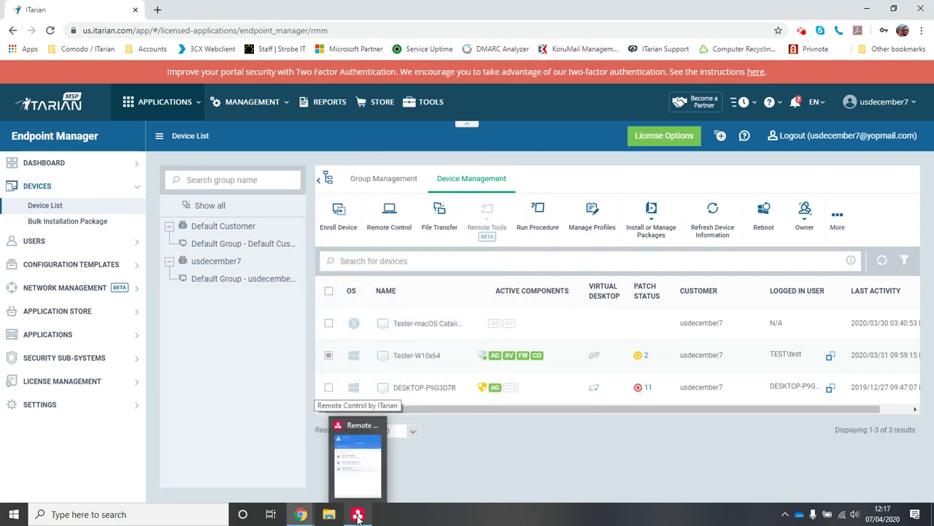
click(357, 516)
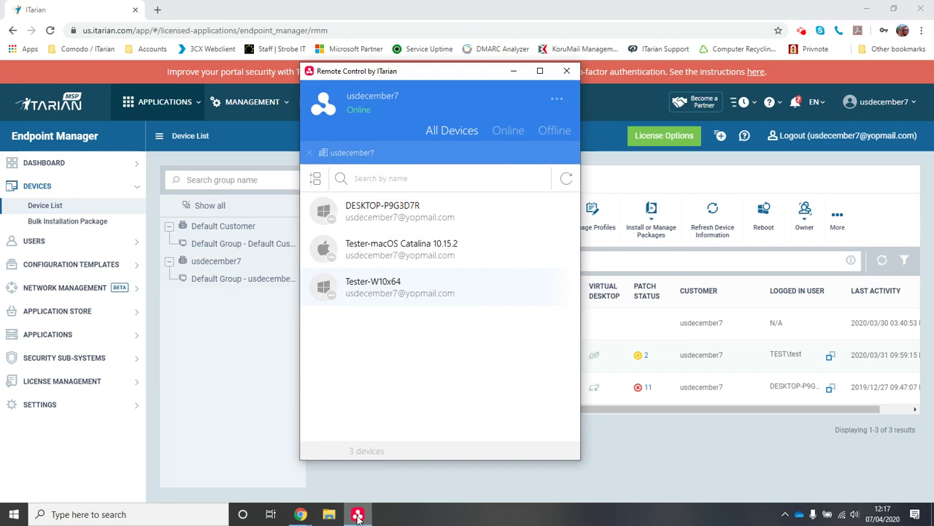
click(675, 444)
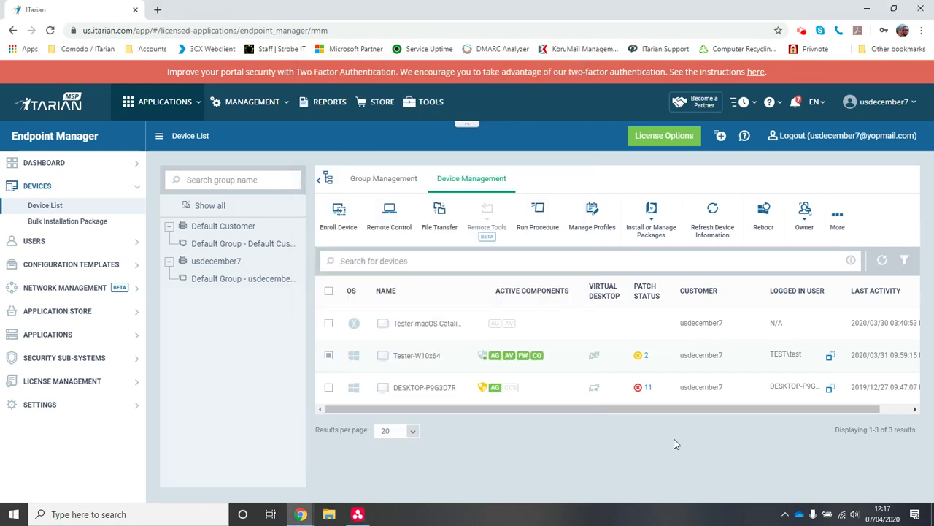
click(357, 514)
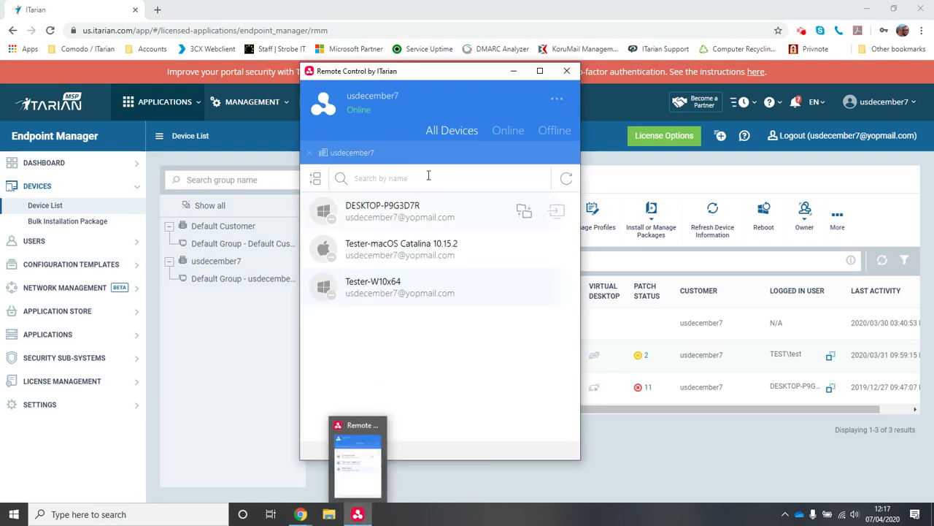
click(556, 99)
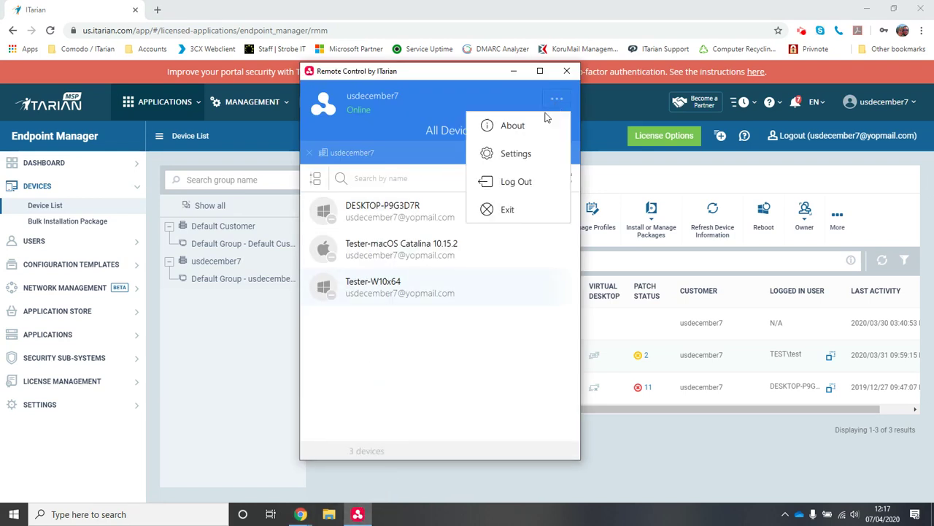
click(516, 182)
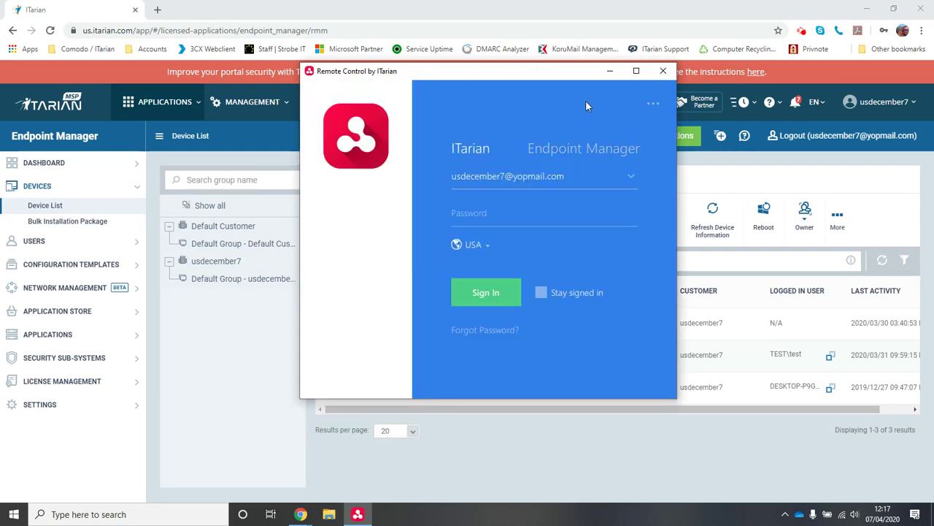
- Close the sign-in window and exit the app from its system tray icon
click(663, 71)
click(784, 514)
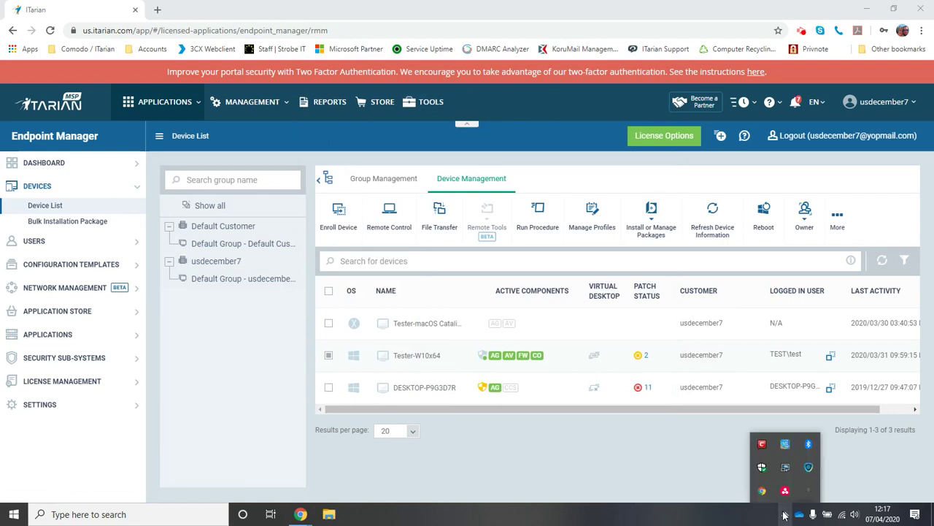
right_click(785, 491)
click(797, 488)
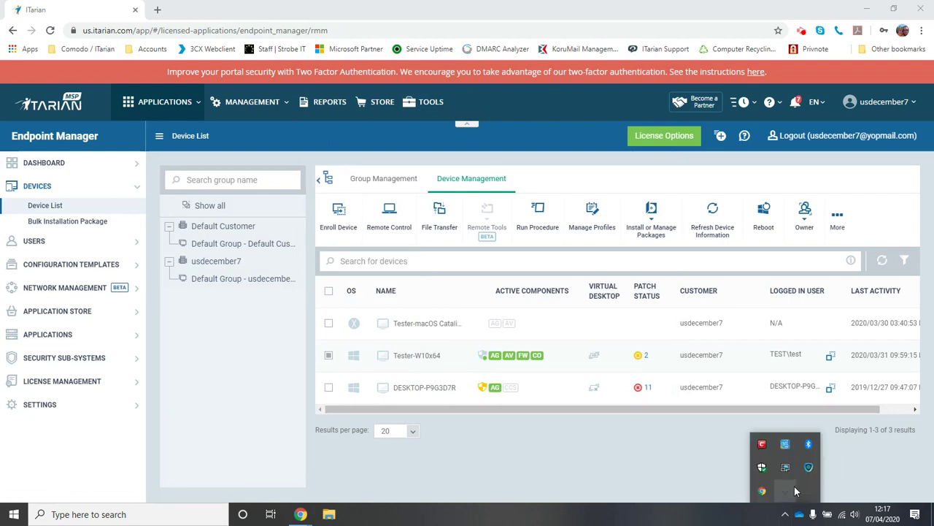
click(653, 459)
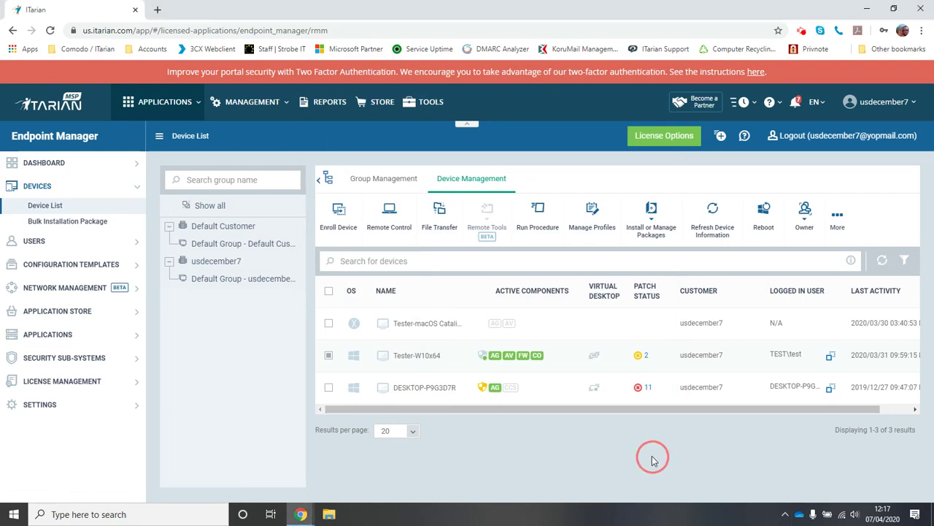
- Relaunch Remote Control for Tester-W10x64, sign in with the account e-mail and password, then minimize it
click(391, 229)
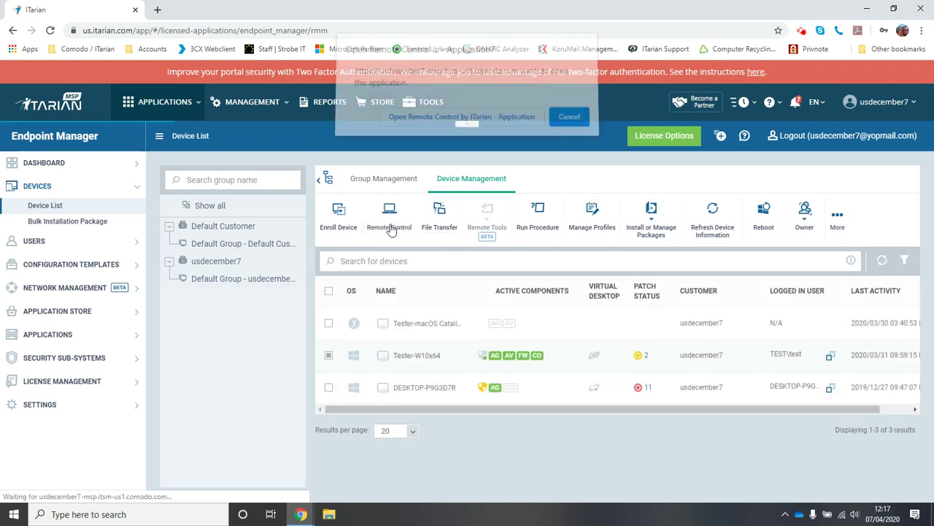
click(453, 124)
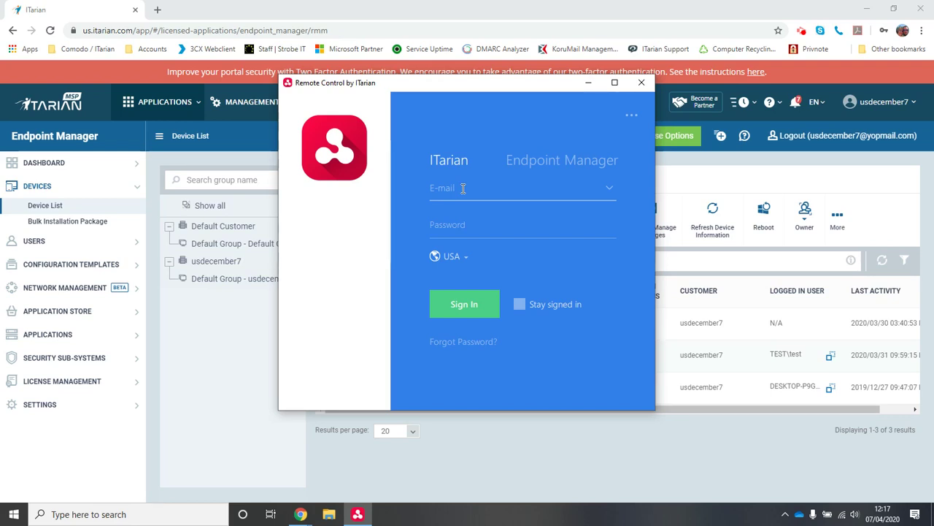
click(463, 188)
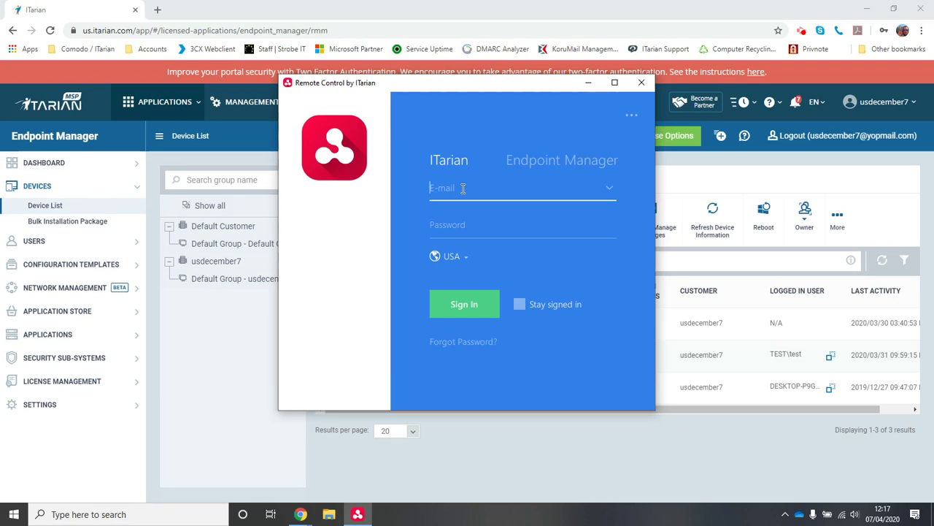
key(Tab)
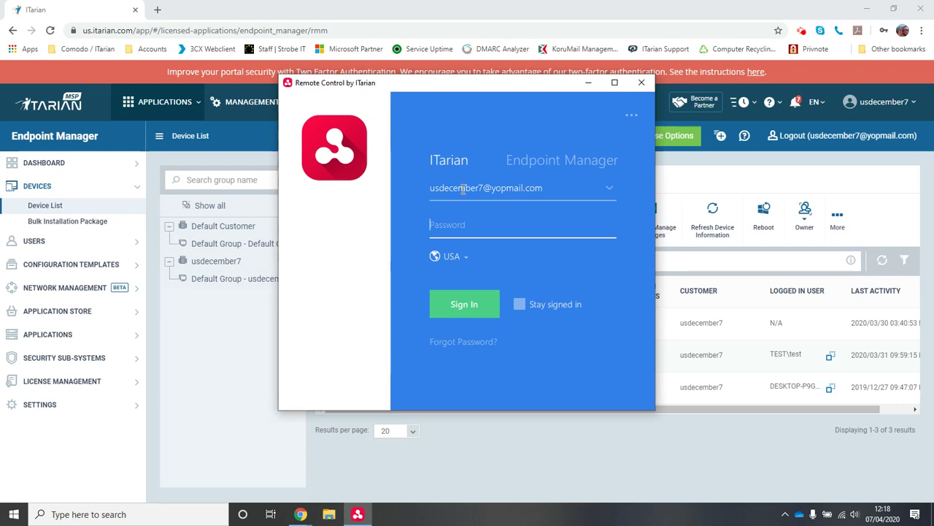
text(********)
key(Return)
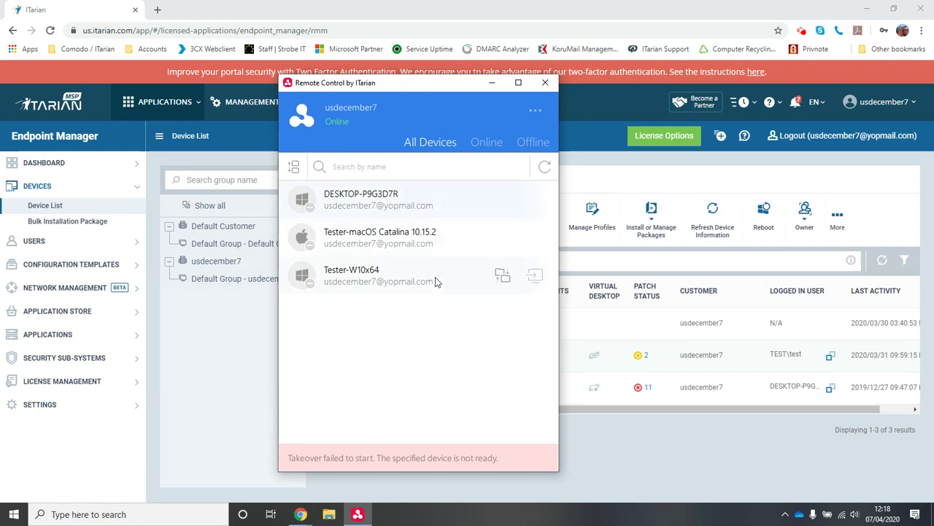
click(493, 84)
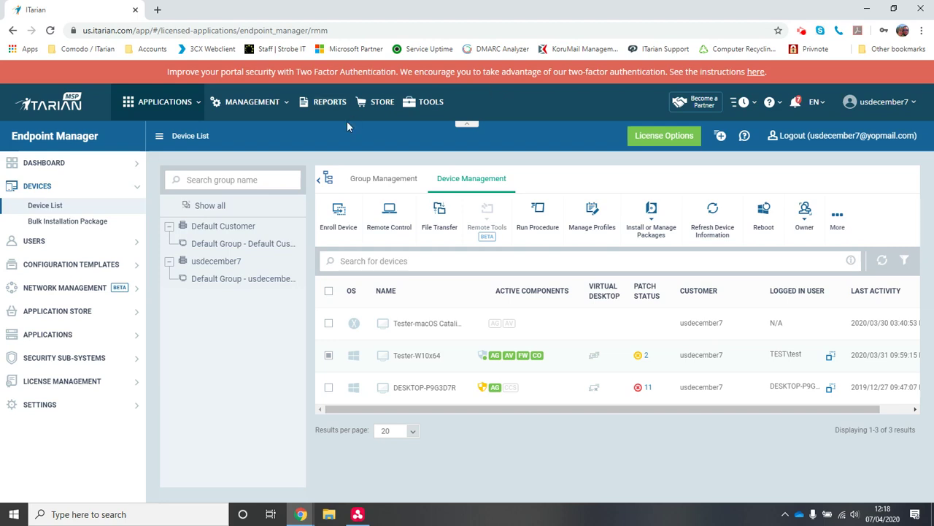
- Switch from Endpoint Manager to Service Desk through the Applications menu
click(167, 118)
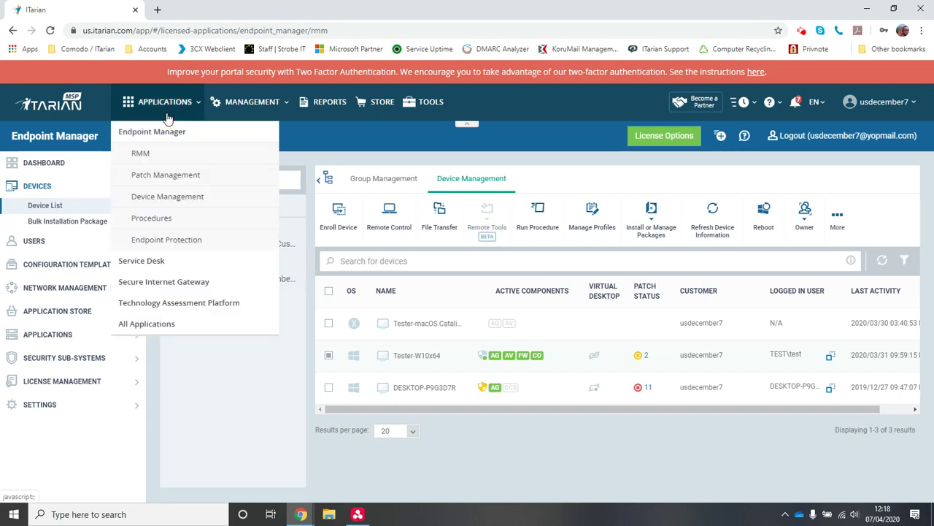
click(166, 260)
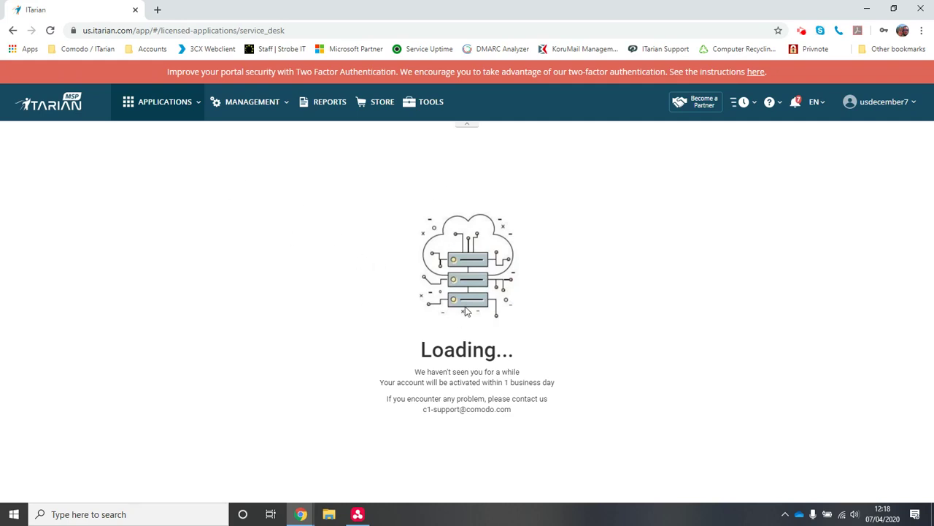
click(173, 115)
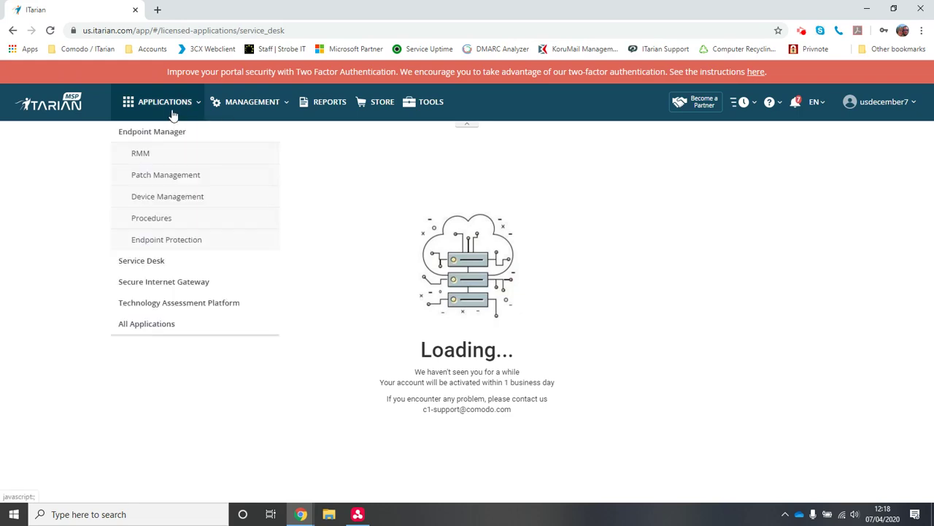
- Go back to the ITarian Dashboard overview with its Help Actions, Ticket Data and Security Status panels
click(65, 105)
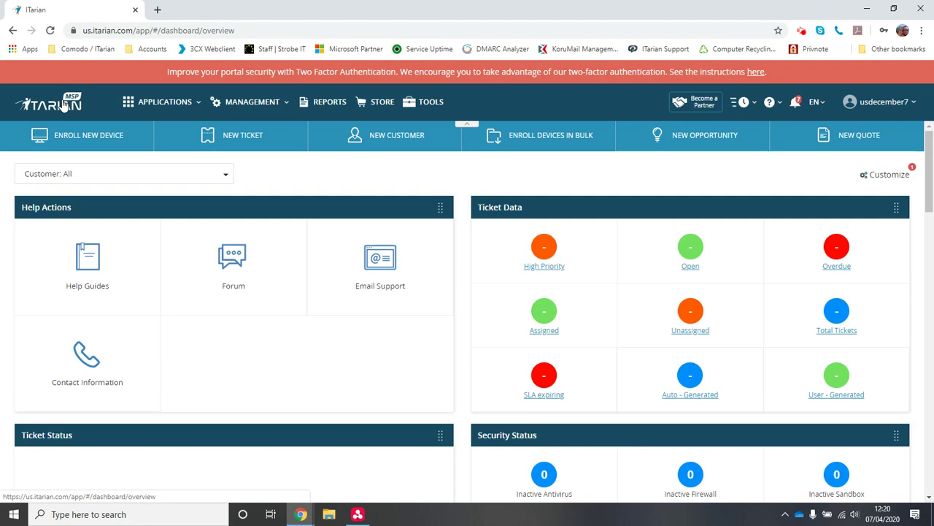
- Reach the Endpoint Manager RMM Device List, getting past the Update Payment Information prompt
click(143, 107)
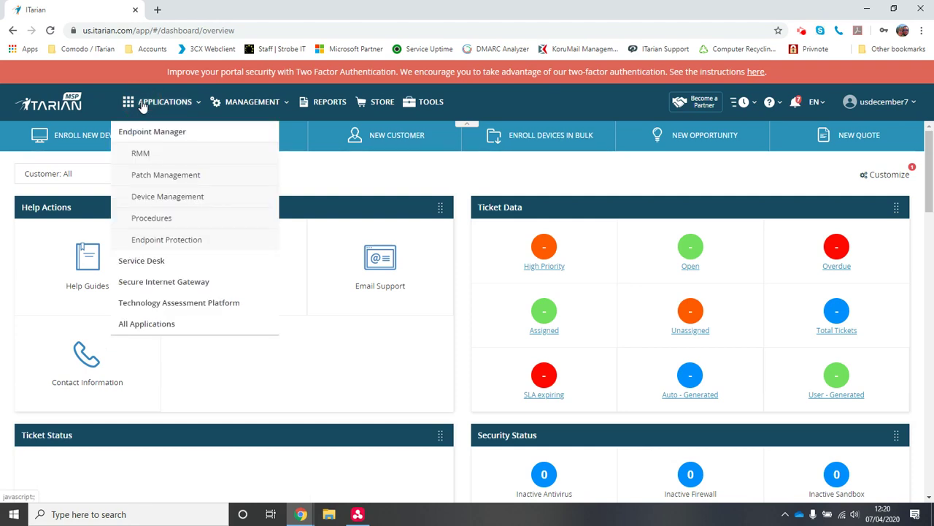
click(143, 153)
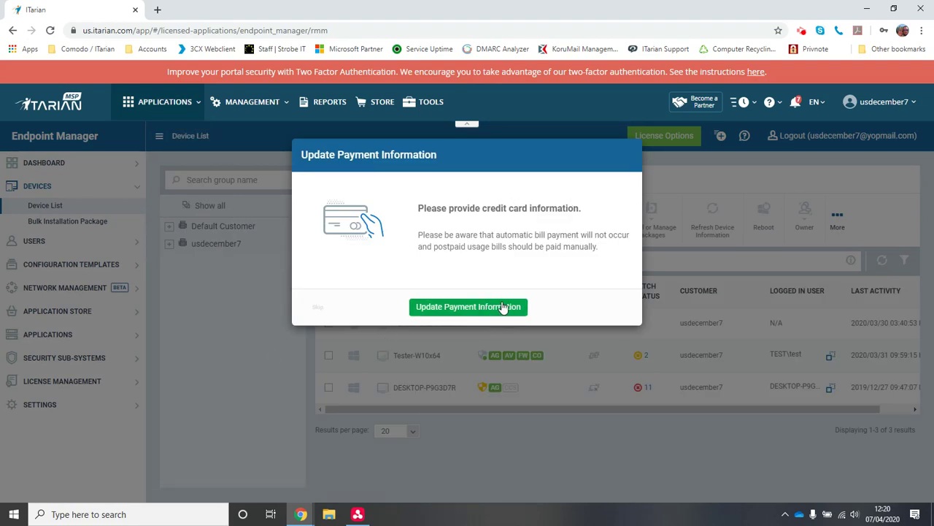
click(416, 411)
click(471, 307)
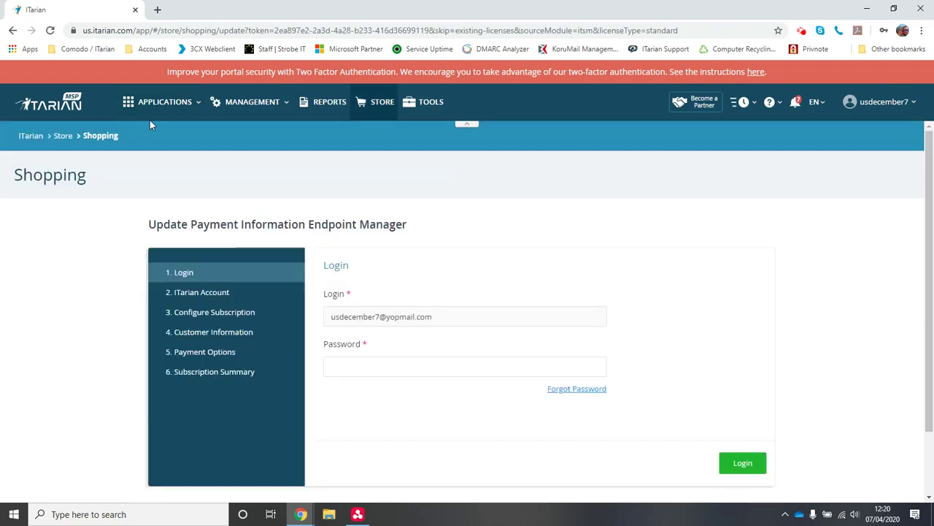
click(162, 101)
click(155, 151)
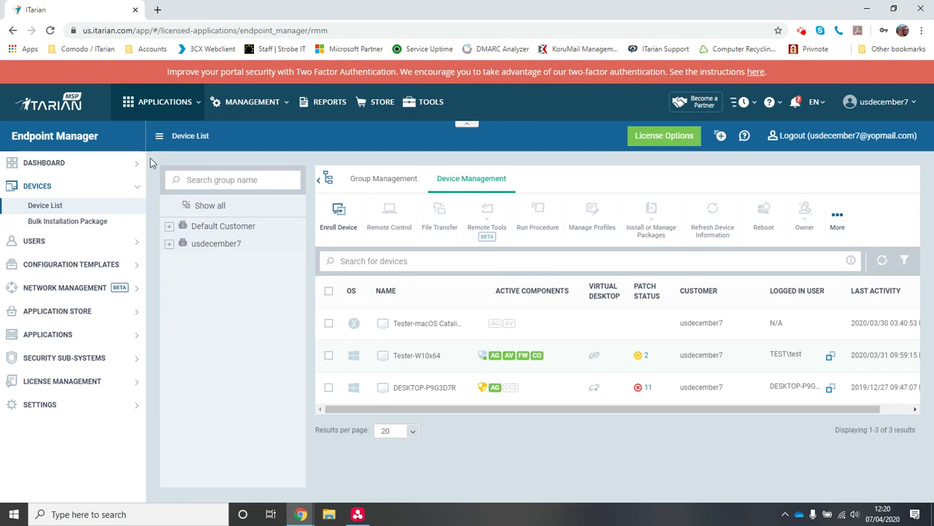
- Open the Windows - Security Level 1 Profile v.6.34 from Configuration Templates > Profiles
click(65, 267)
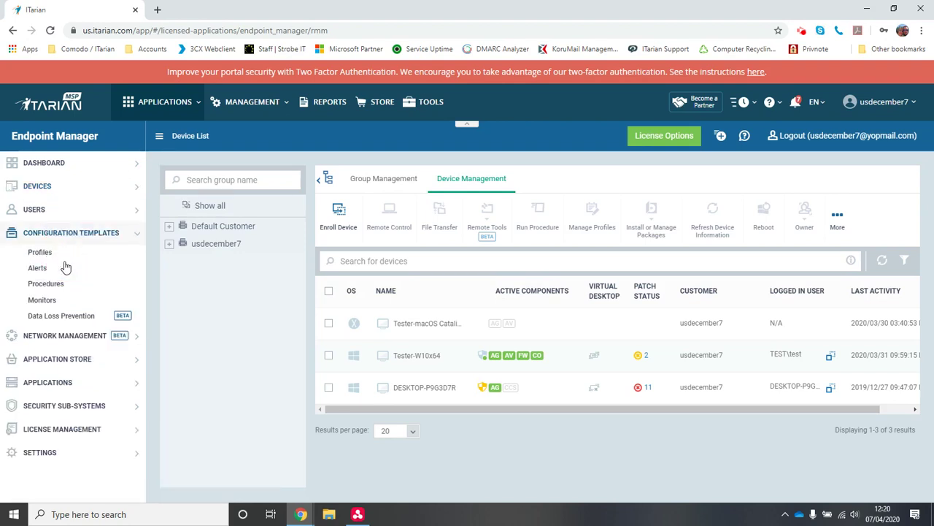
click(40, 252)
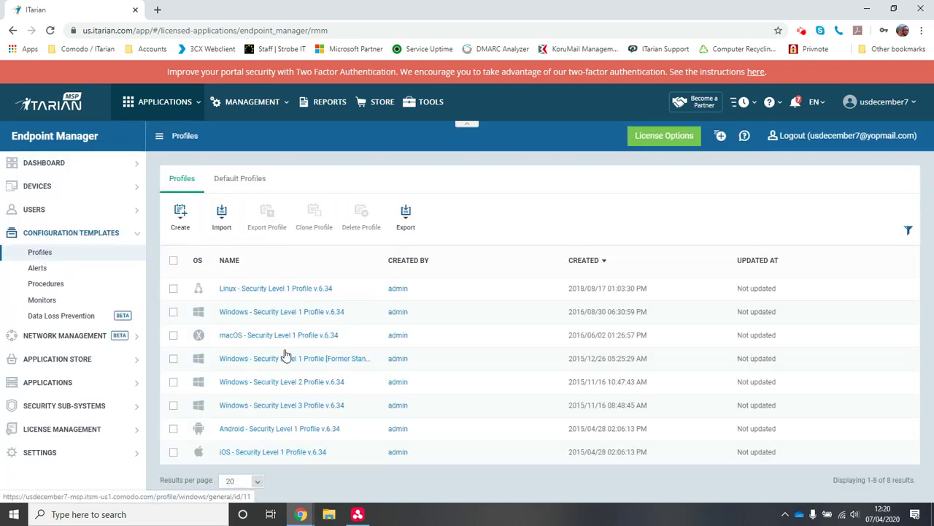
click(291, 317)
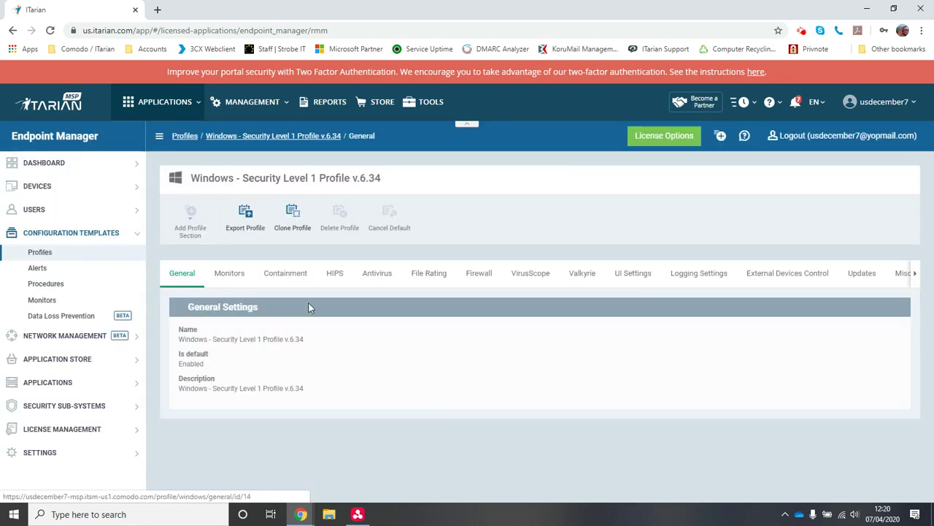
- Show the profile's Remote Control tab and review its Device Takeover options
click(915, 277)
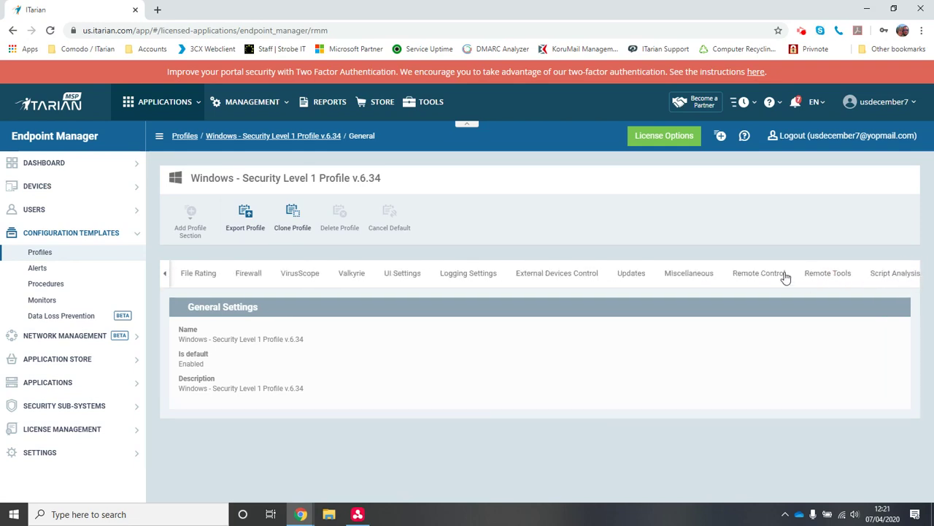
click(762, 276)
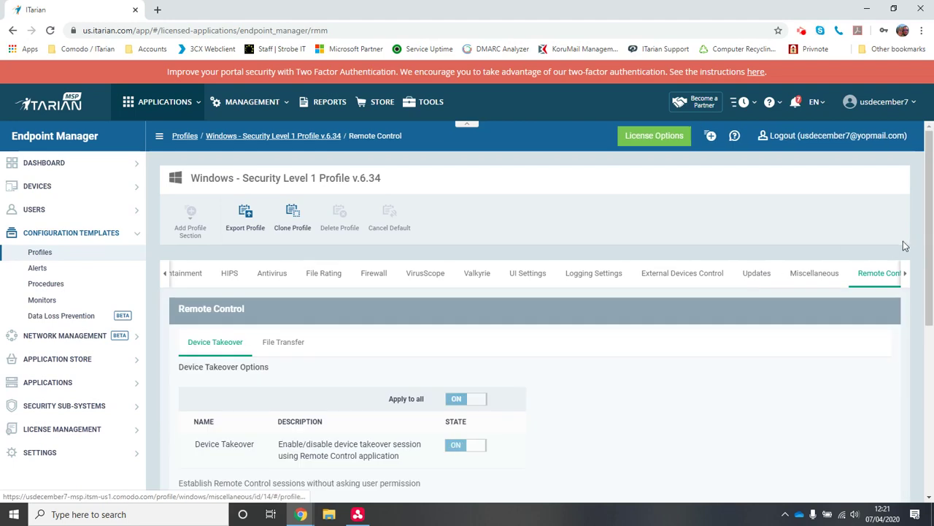
drag(928, 241, 931, 313)
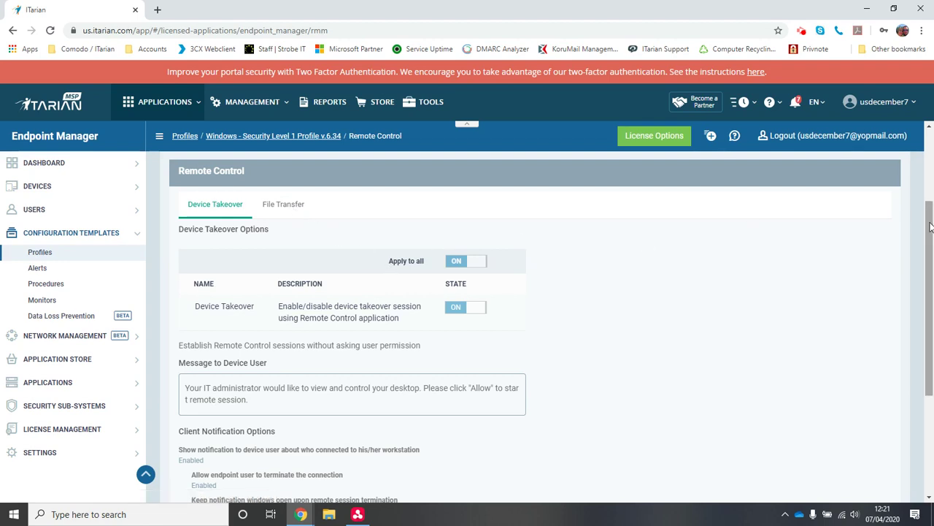
drag(930, 220, 926, 248)
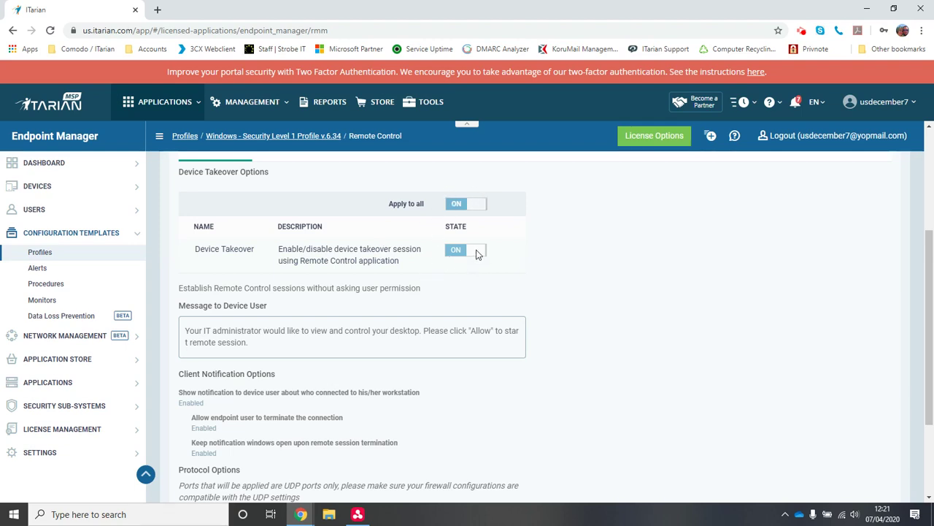
drag(926, 280, 931, 213)
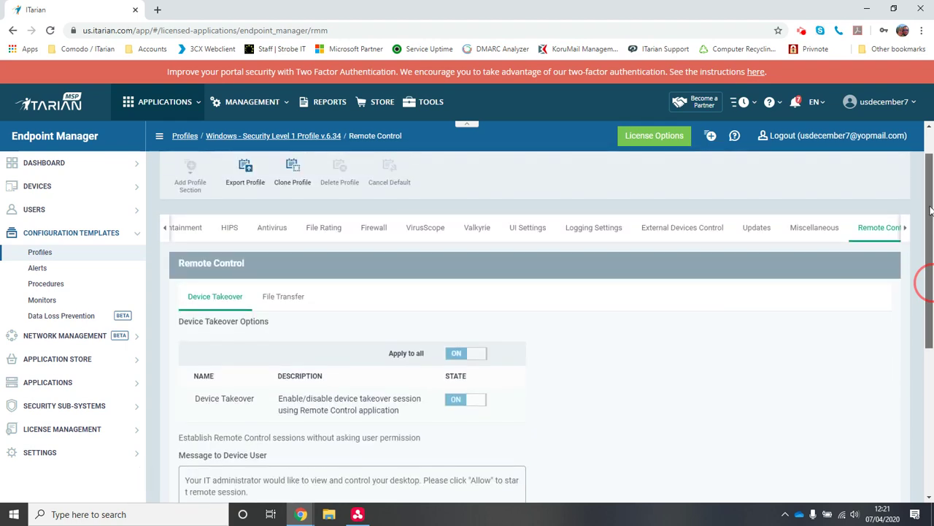
- Create a Windows profile named 'test remote control' from the Profiles list
click(48, 252)
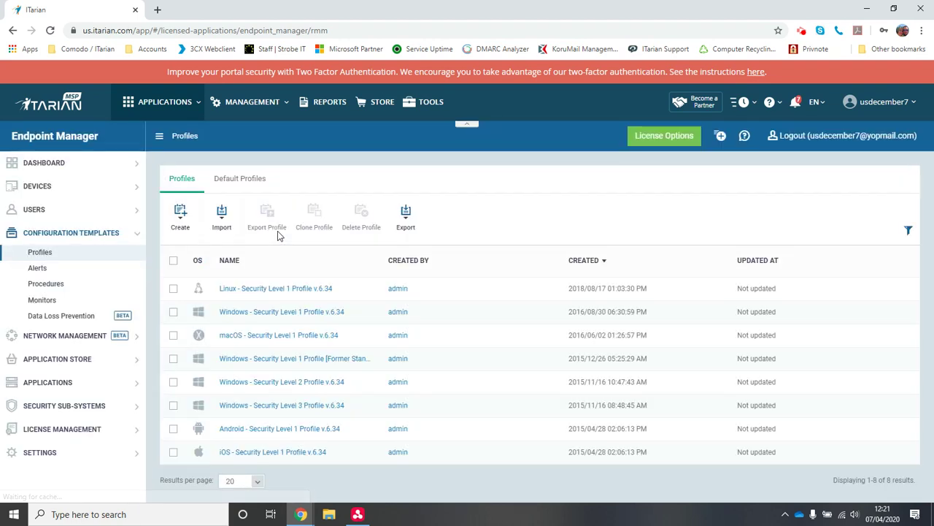
click(183, 226)
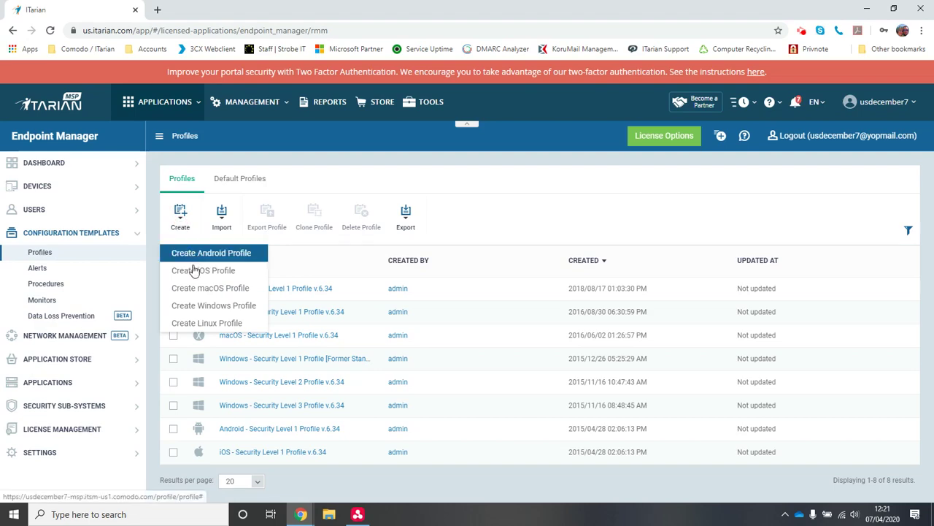
click(198, 306)
click(365, 204)
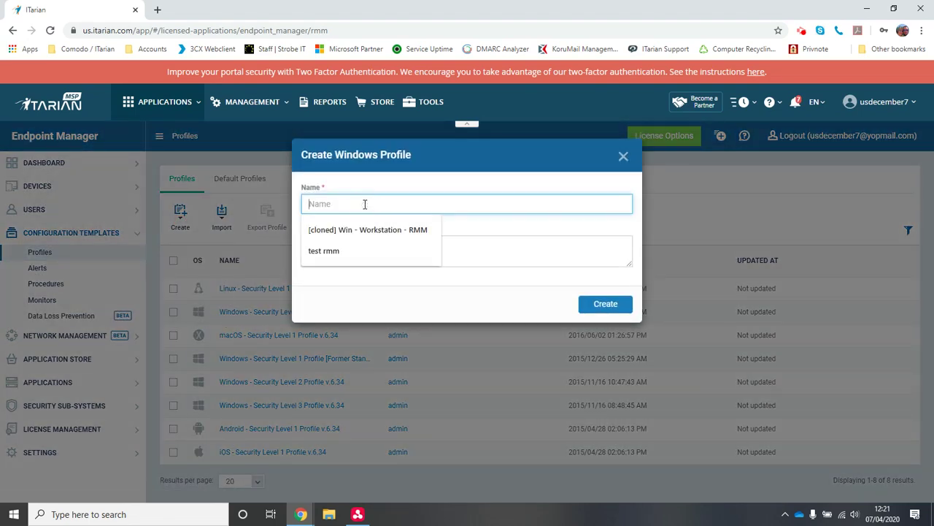
text(test)
click(363, 224)
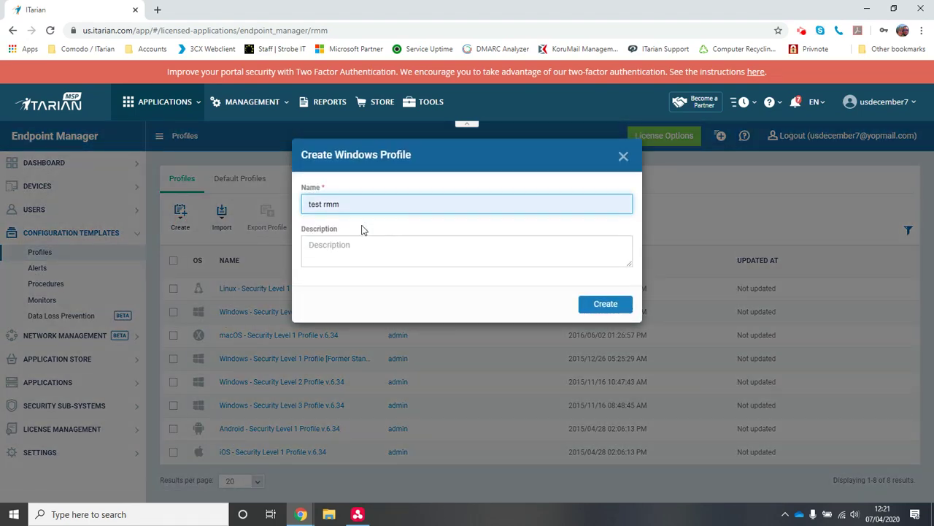
key(BackSpace)
key(BackSpace)
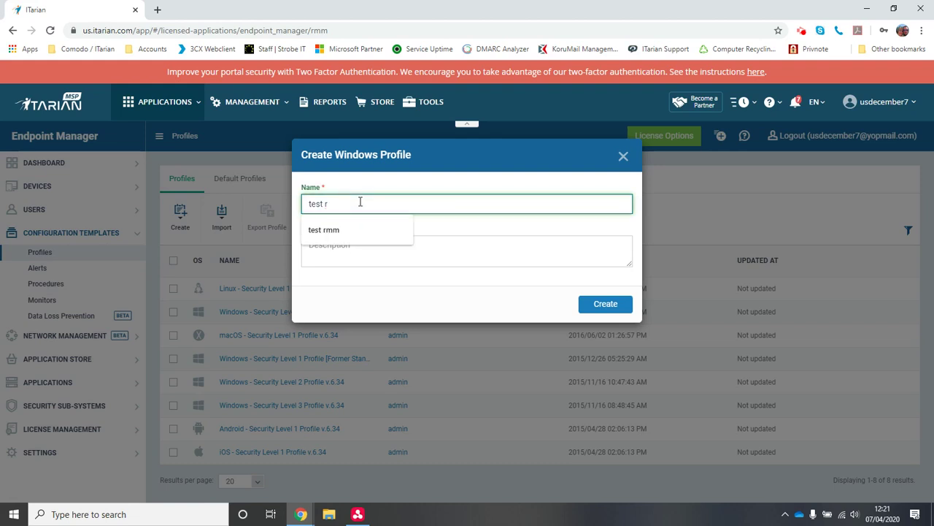
text(r)
key(BackSpace)
key(BackSpace)
text(emote control)
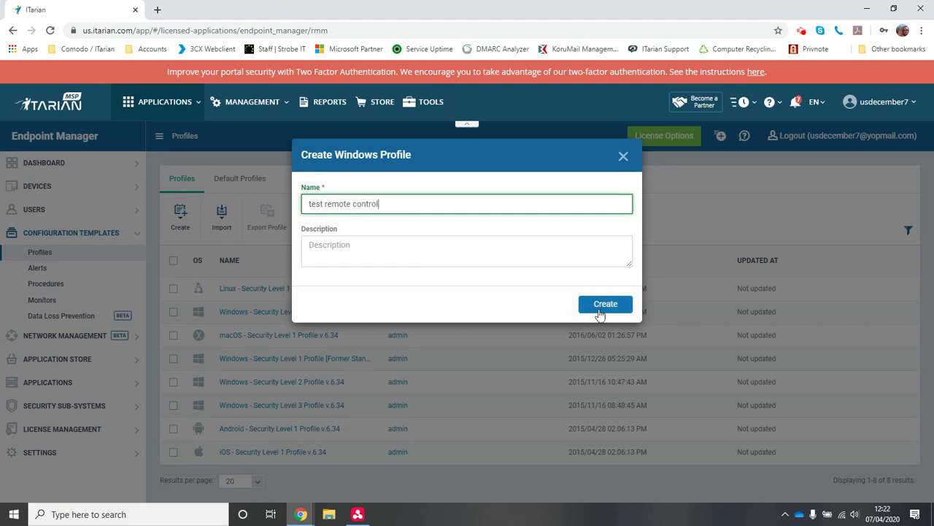
click(600, 307)
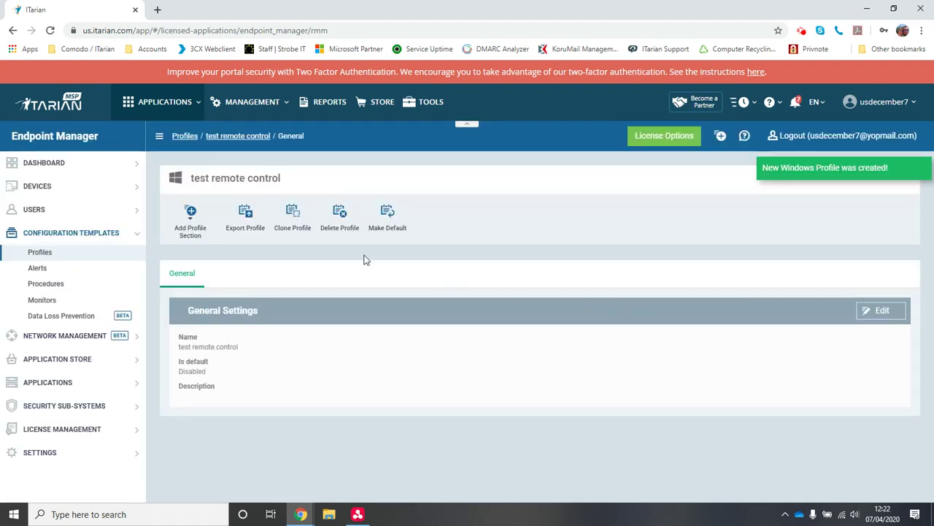
- Add a Remote Control section to the 'test remote control' profile
click(188, 231)
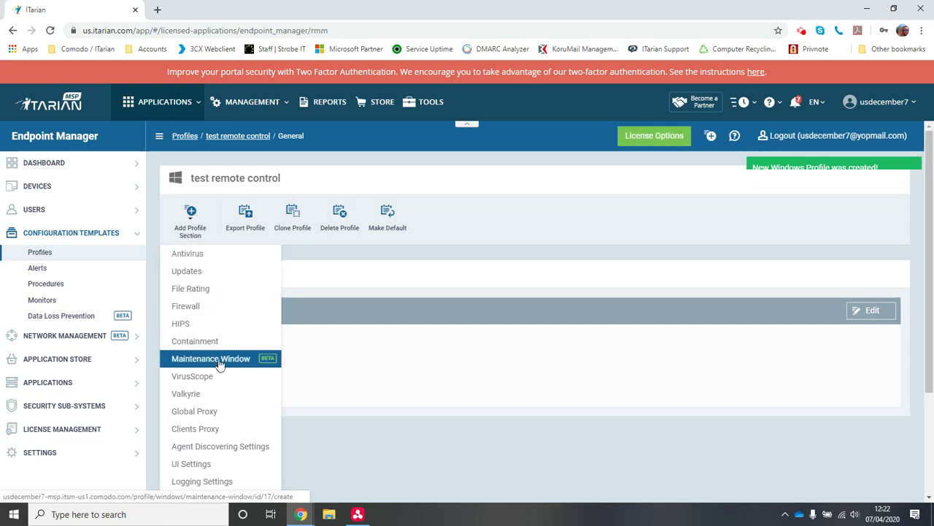
scroll(221, 407, down, 2)
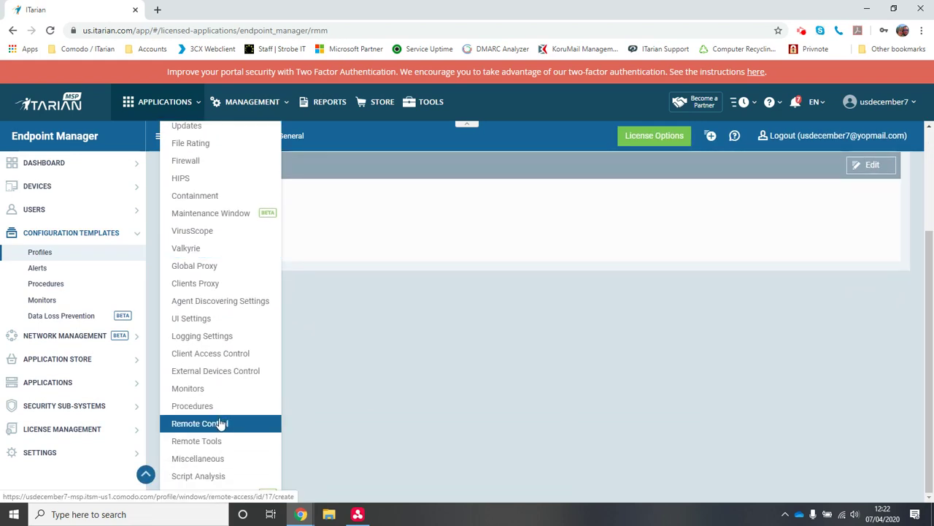
click(217, 423)
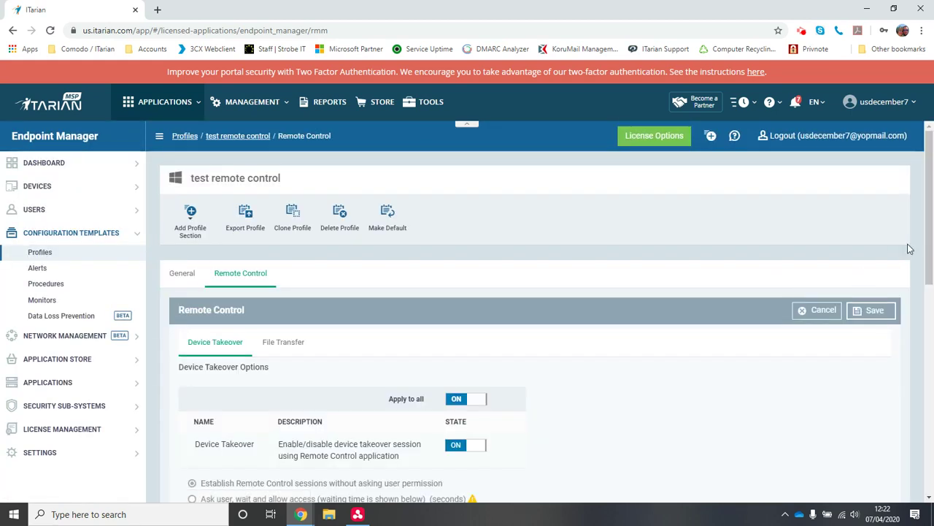
drag(929, 228, 932, 313)
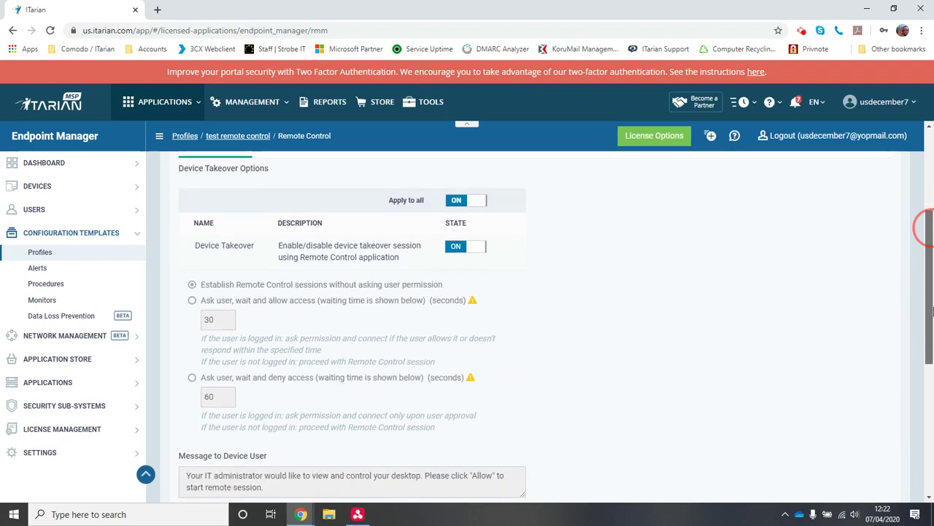
- Test the Apply to all and Device Takeover toggles, leaving both switched on
click(464, 205)
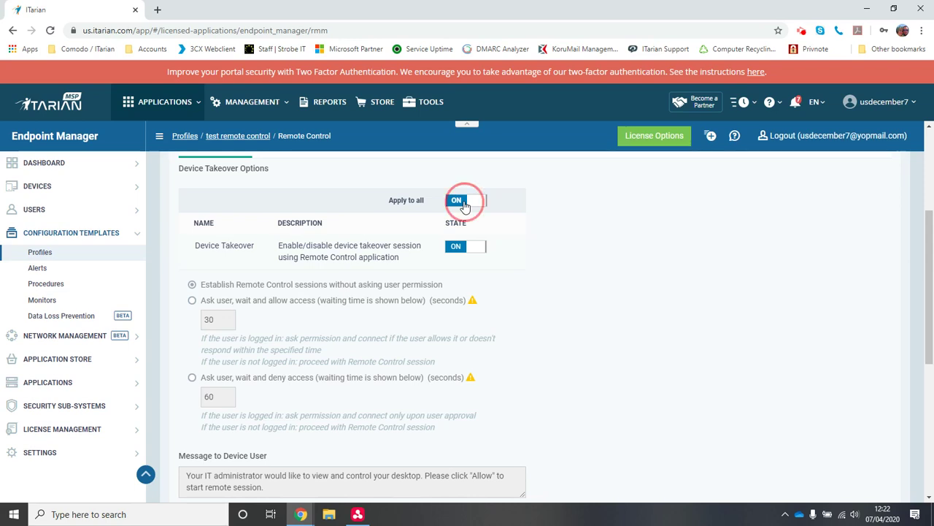
click(464, 205)
click(464, 204)
click(465, 204)
click(465, 249)
click(465, 250)
click(465, 201)
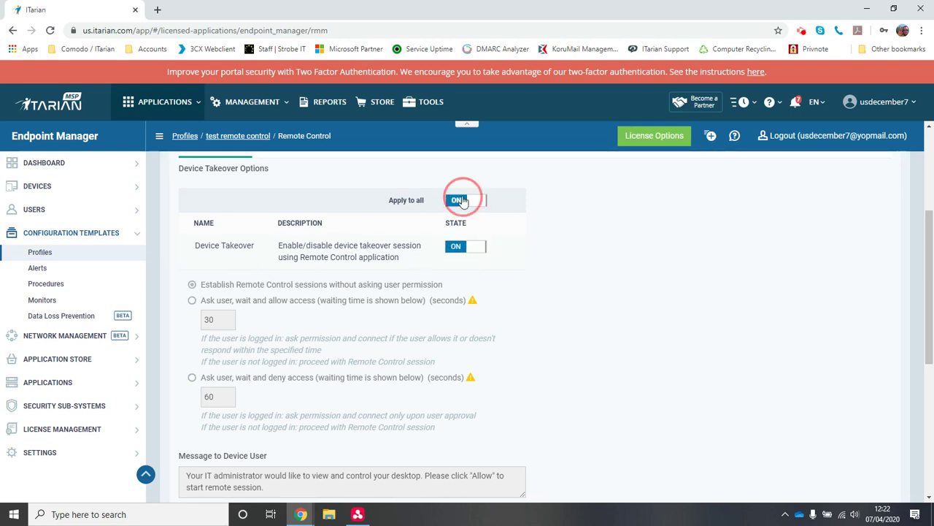
click(465, 248)
- Set remote sessions to 'Ask user, wait and deny access' after 60 seconds
drag(444, 289, 204, 290)
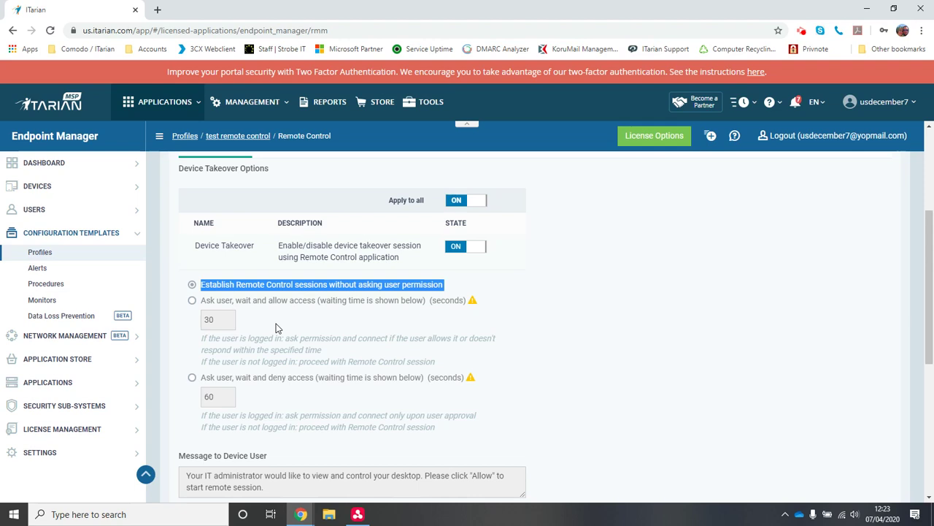
click(259, 302)
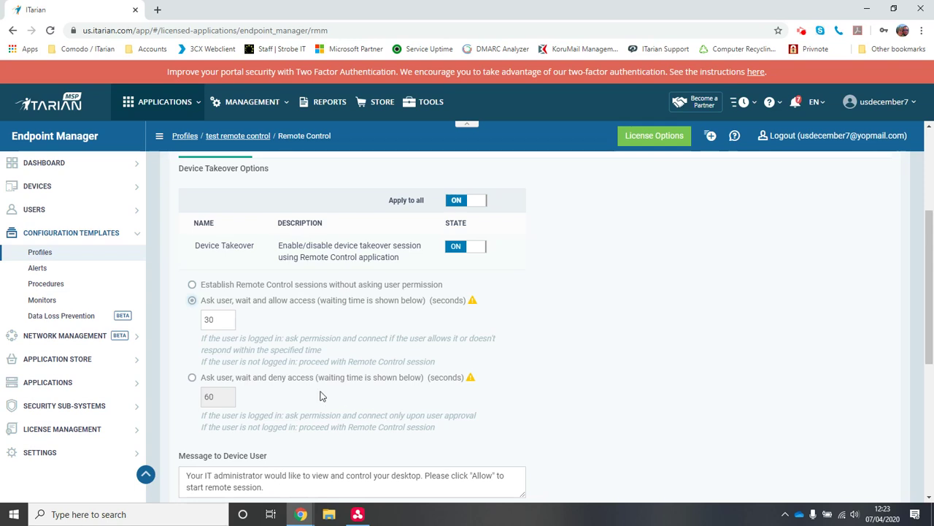
click(223, 380)
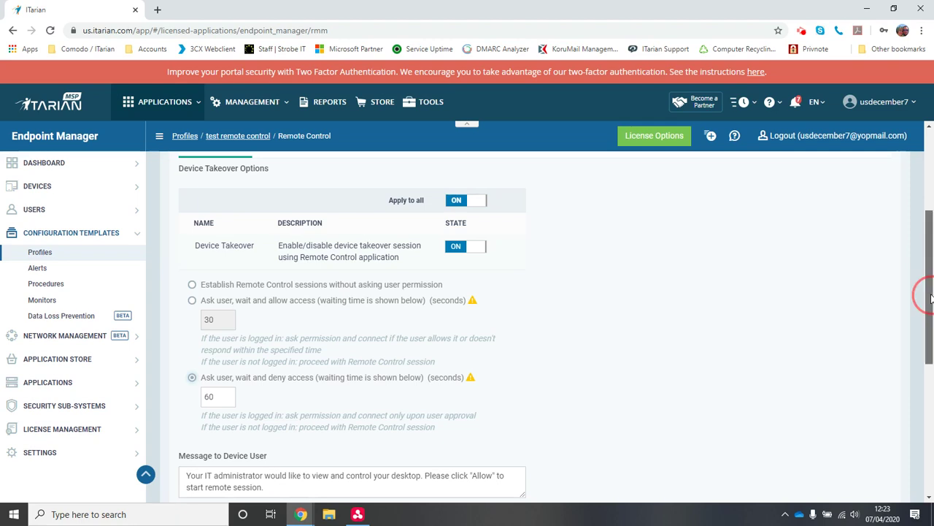
drag(928, 296, 924, 322)
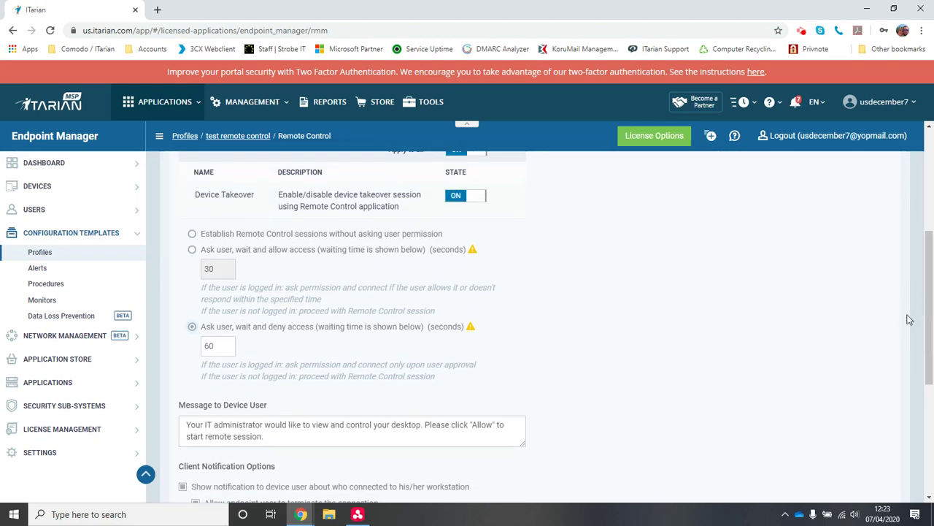
- Settle Device Takeover on asking the user and denying access if there is no reply
click(379, 252)
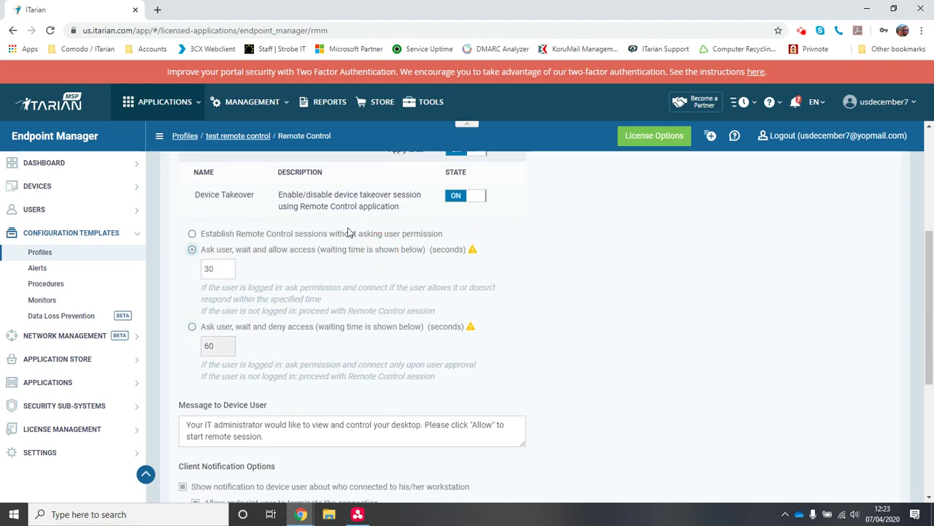
click(349, 232)
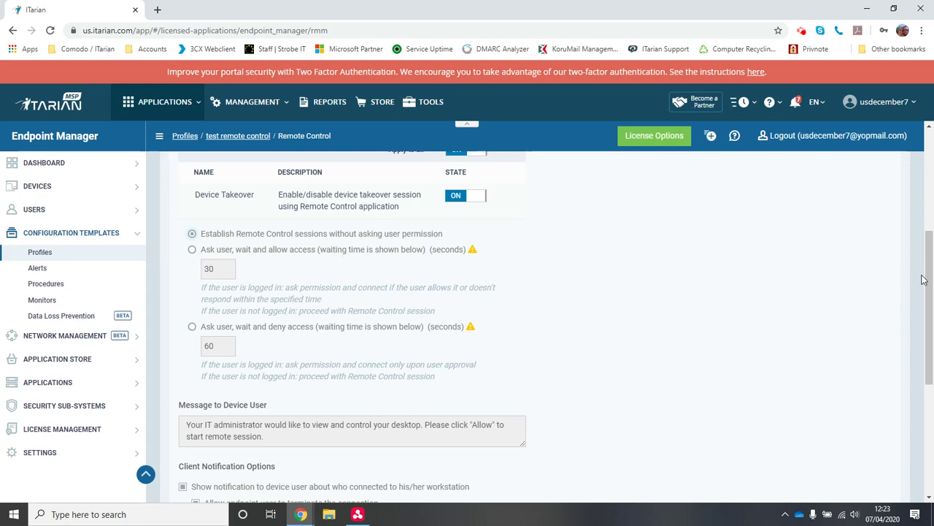
drag(926, 274, 932, 328)
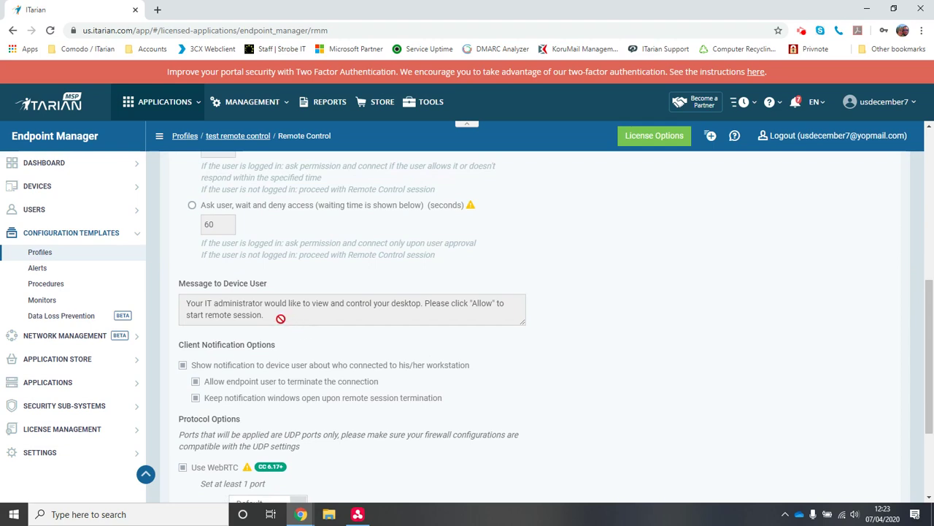
drag(279, 315, 227, 314)
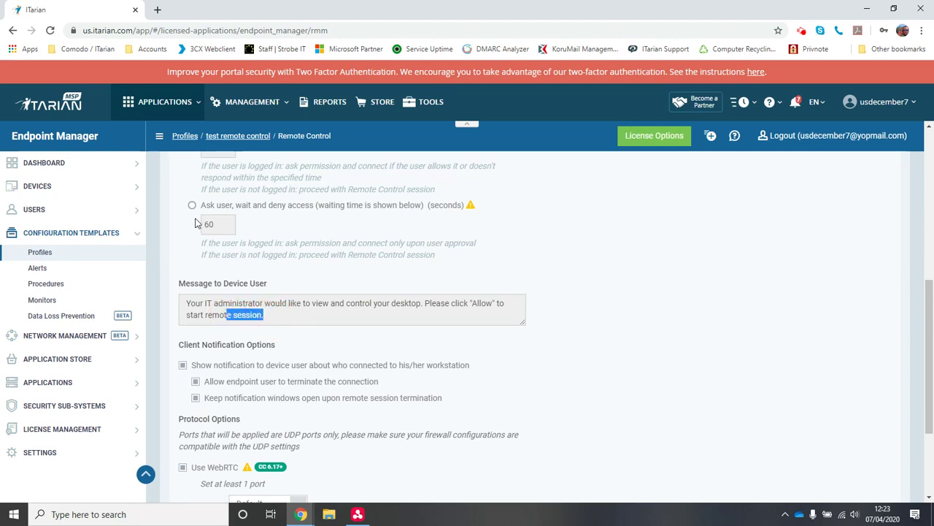
click(193, 207)
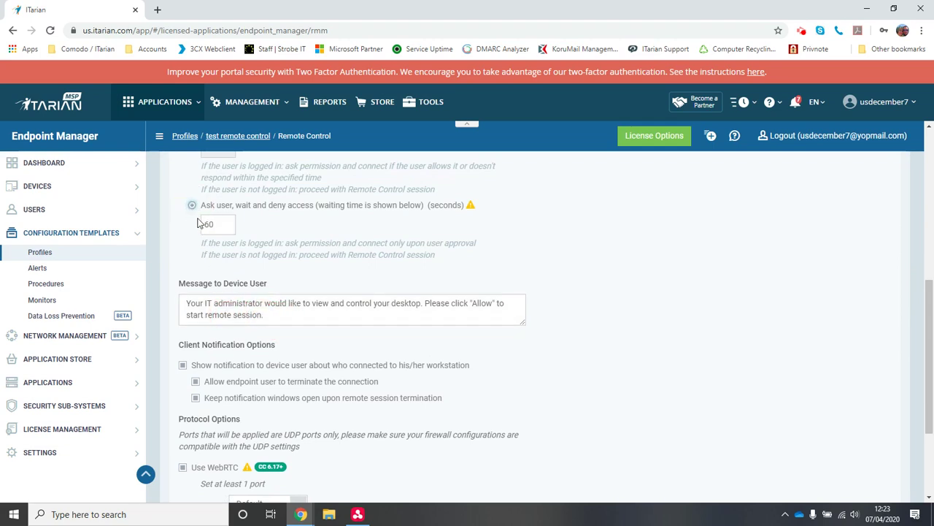
- Clear the Message to Device User box, then restore its default text
click(212, 309)
key(ctrl+a)
key(BackSpace)
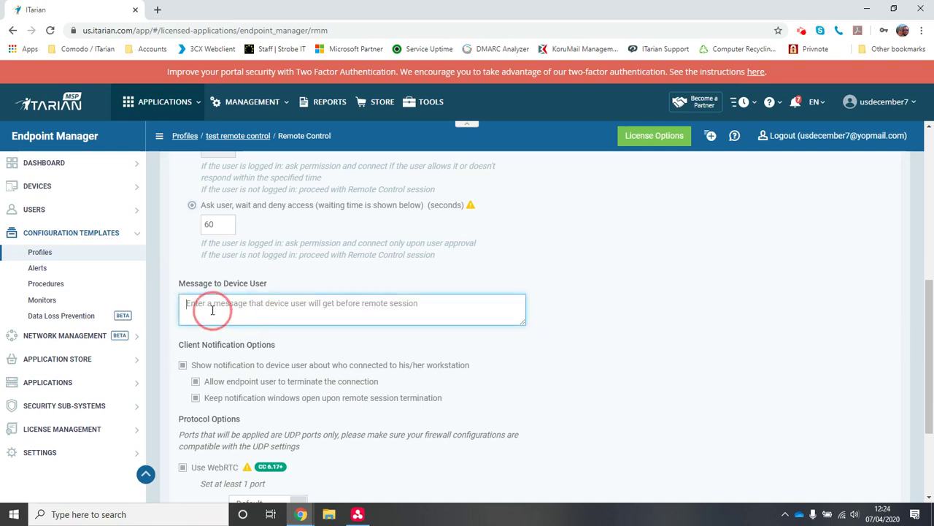
text(Your IT administrator would like to view and control your desktop. Please click "Allow" to start remote session.)
click(343, 276)
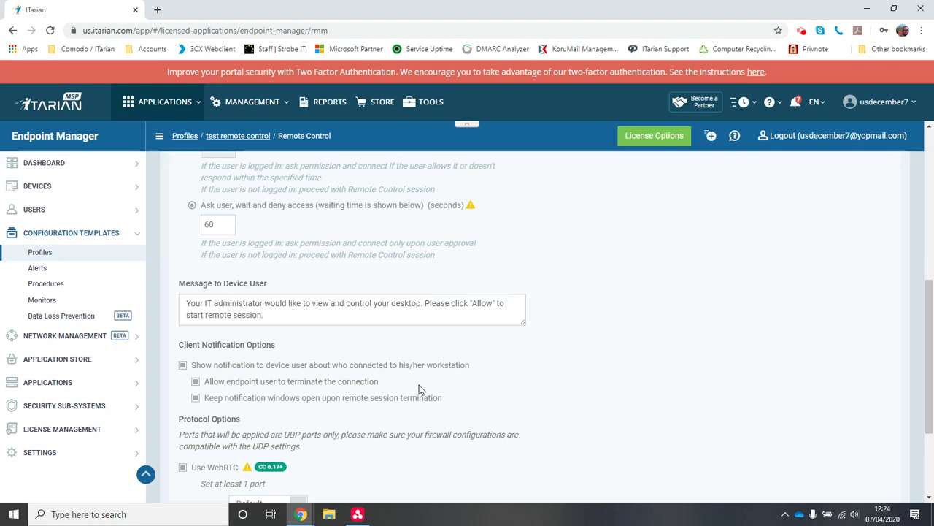
drag(931, 356, 932, 411)
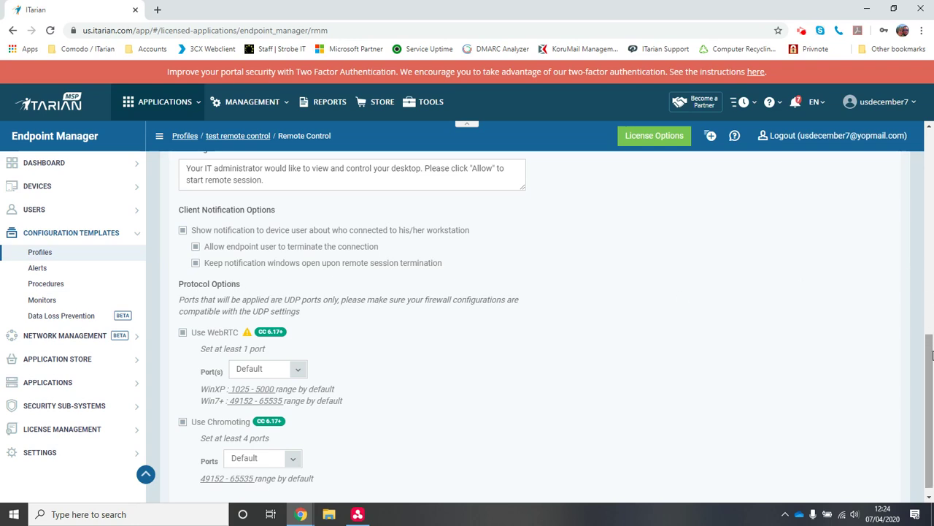
scroll(925, 341, down, 1)
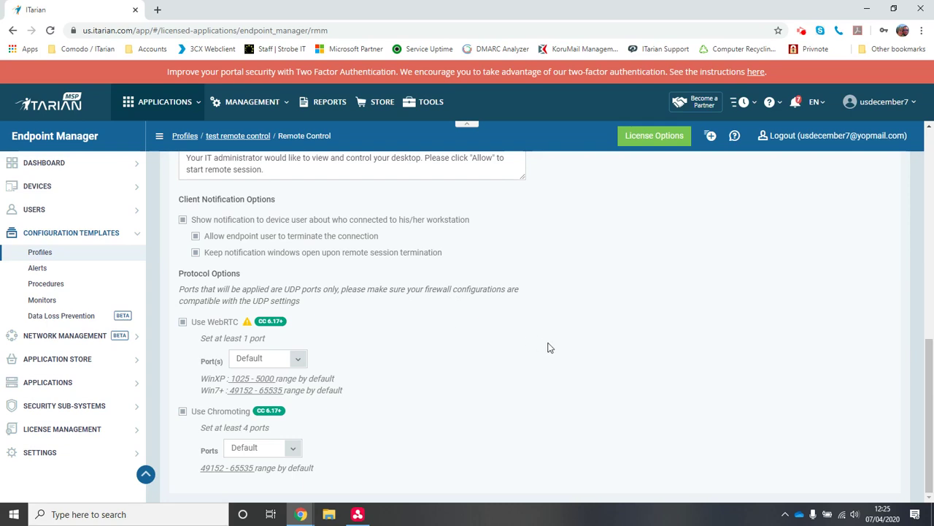
drag(928, 405, 890, 212)
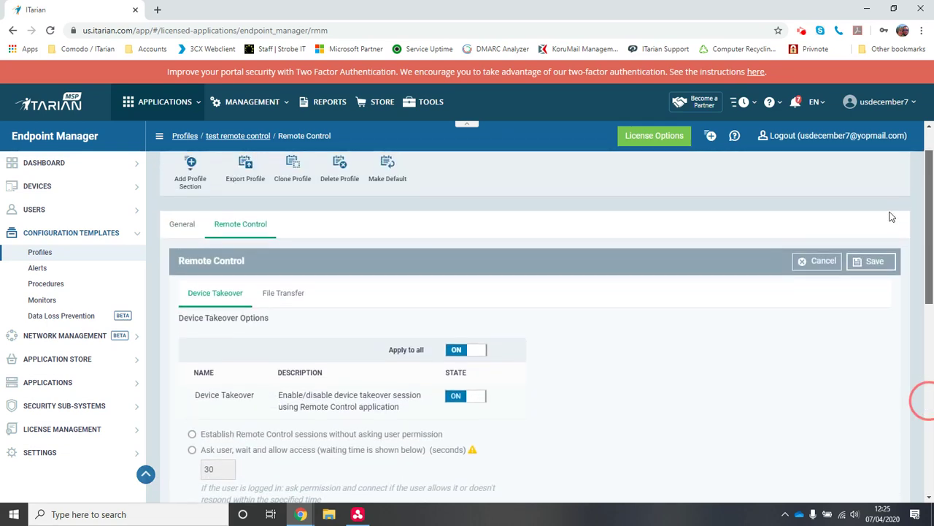
- Show the File Transfer settings and test the Apply to all toggle, leaving it on
click(291, 293)
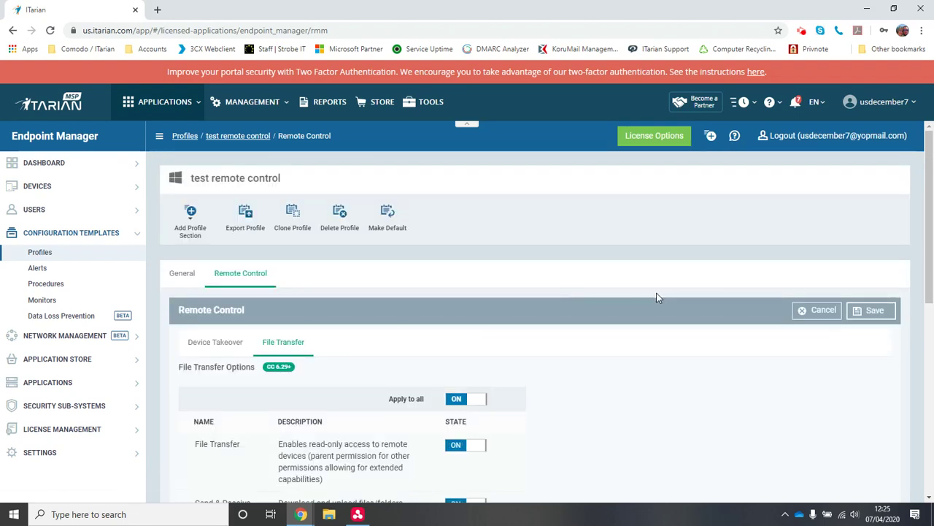
drag(928, 188, 926, 259)
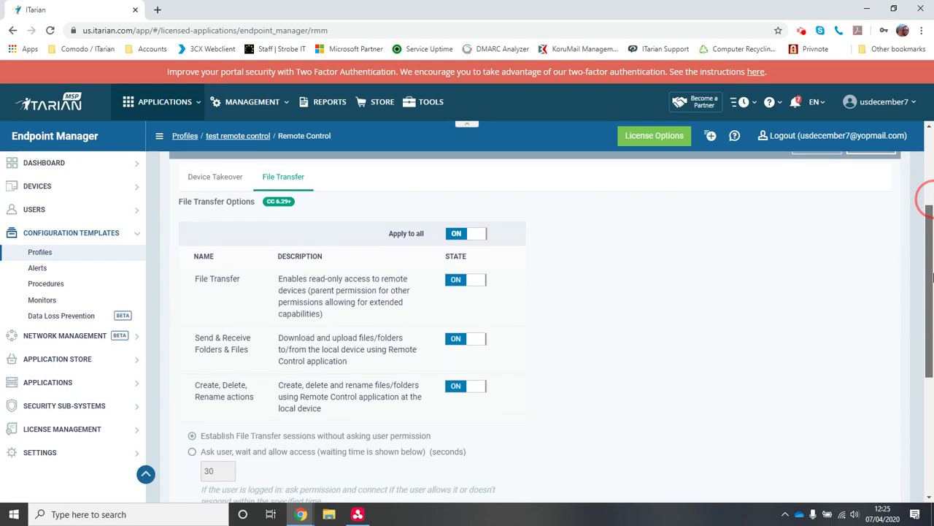
click(465, 235)
click(465, 236)
click(465, 235)
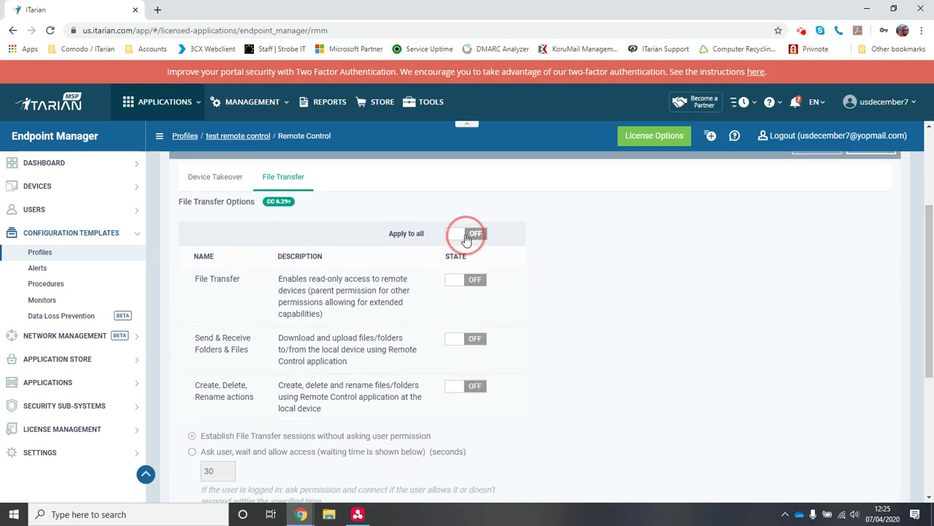
click(465, 236)
click(465, 236)
click(465, 236)
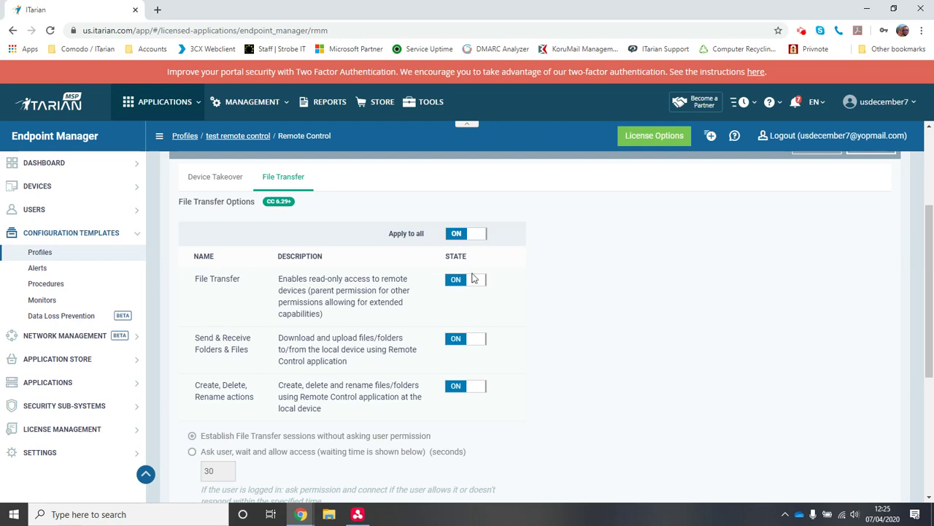
- Test the File Transfer, Send & Receive and Create/Delete/Rename toggles, leaving all three on
click(471, 284)
click(472, 287)
click(472, 288)
click(472, 288)
click(471, 288)
click(468, 338)
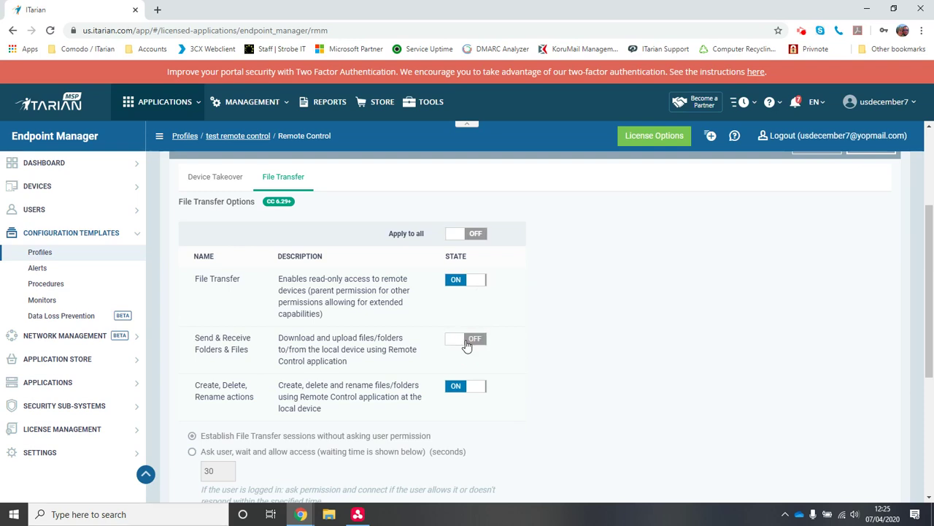
click(473, 286)
click(473, 287)
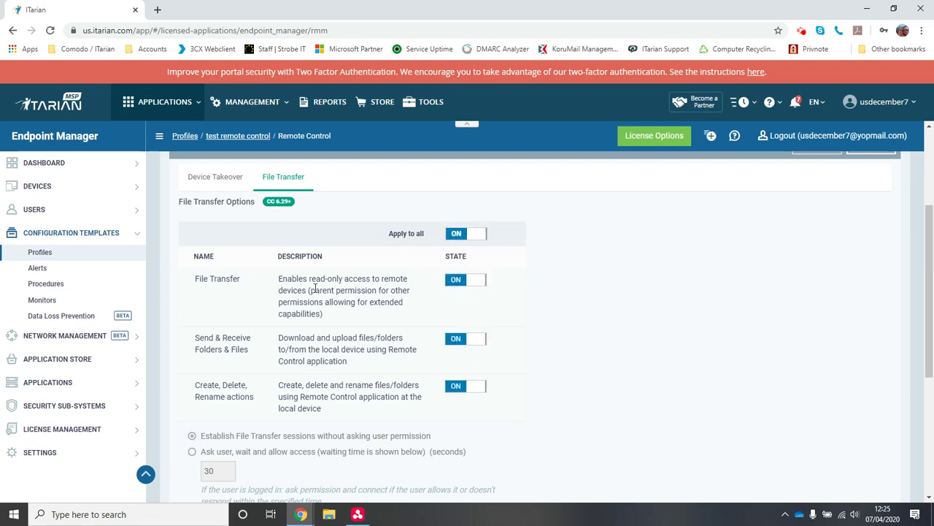
click(472, 341)
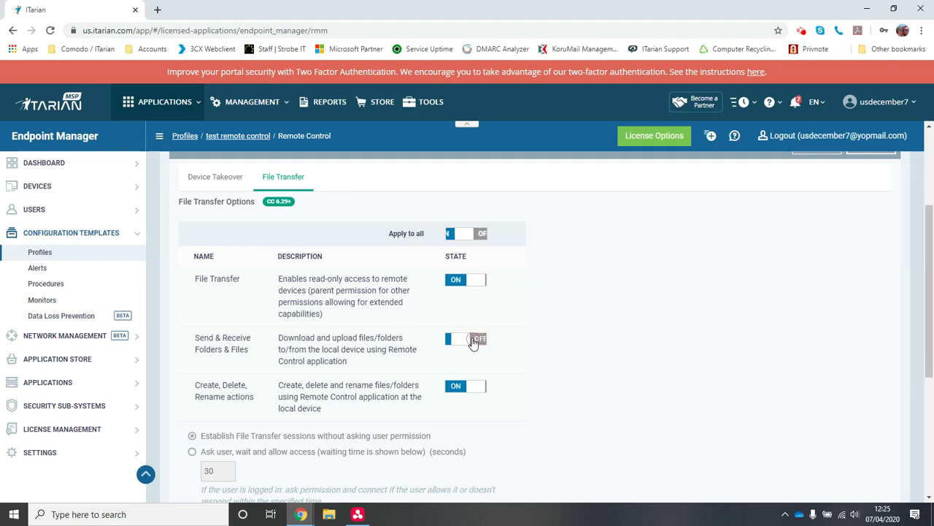
click(467, 392)
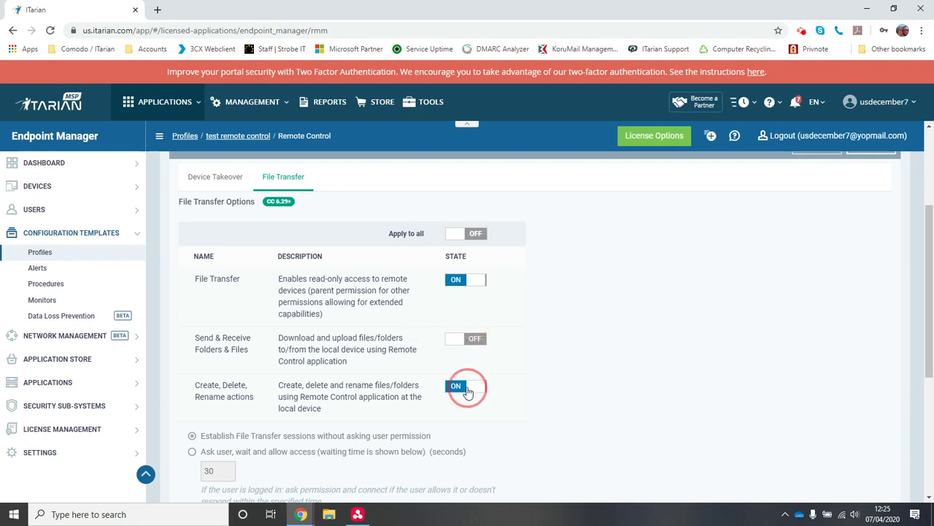
click(468, 392)
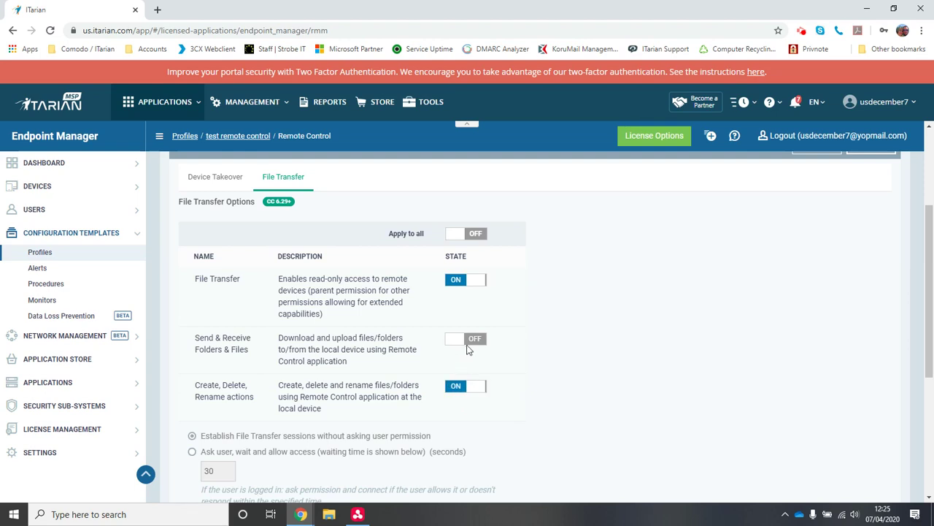
click(468, 347)
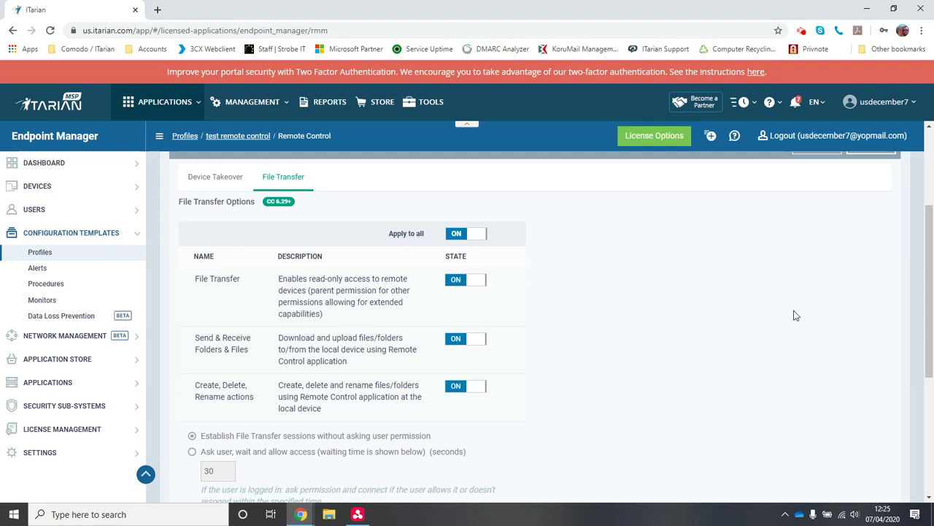
- Set File Transfer to 'Ask user, wait and allow access' after 30 seconds
scroll(932, 297, down, 1)
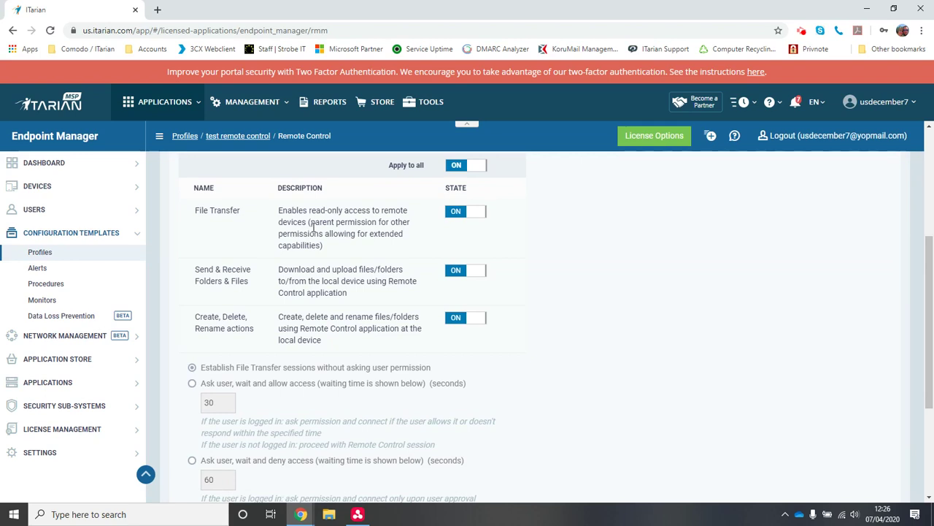
drag(307, 210, 345, 210)
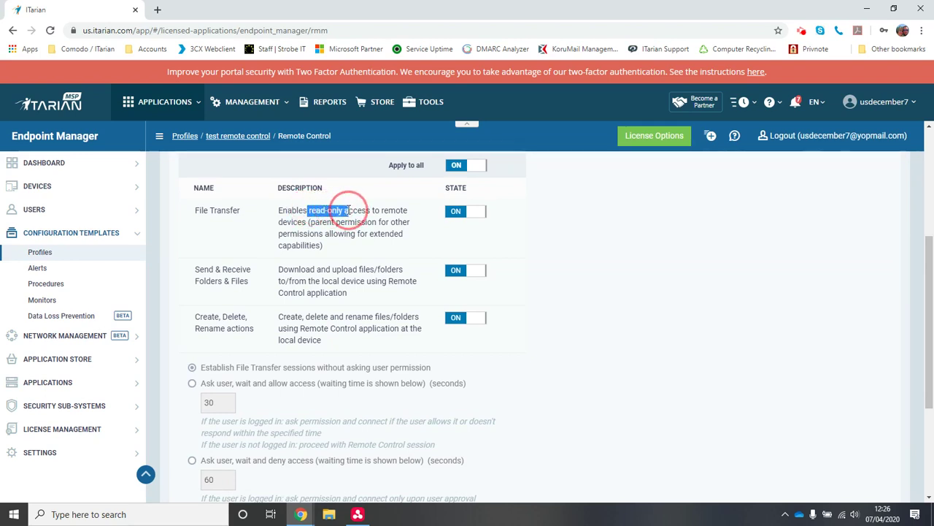
click(337, 250)
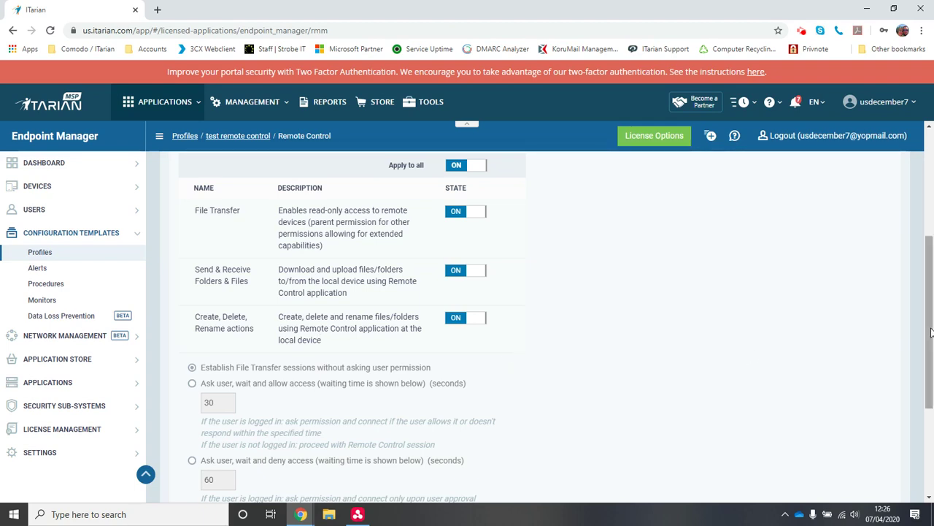
drag(930, 323, 931, 404)
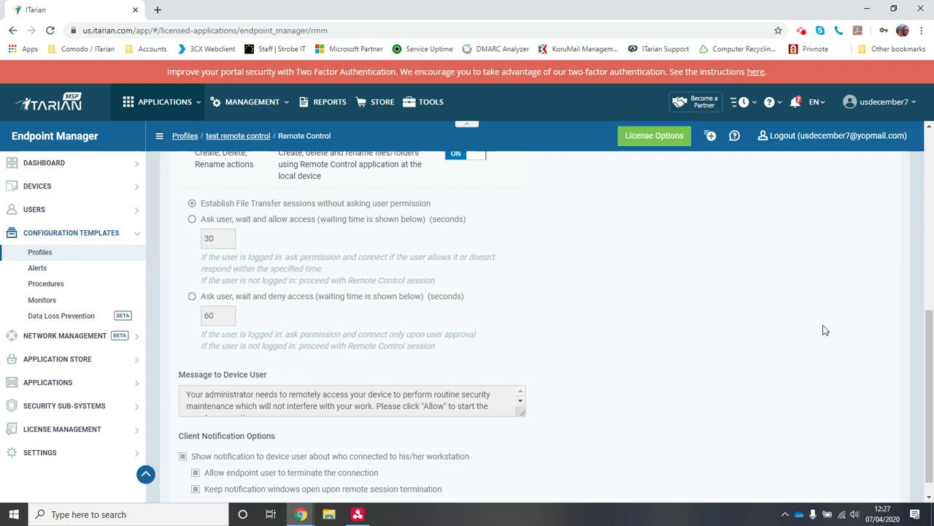
click(931, 352)
drag(931, 352, 931, 372)
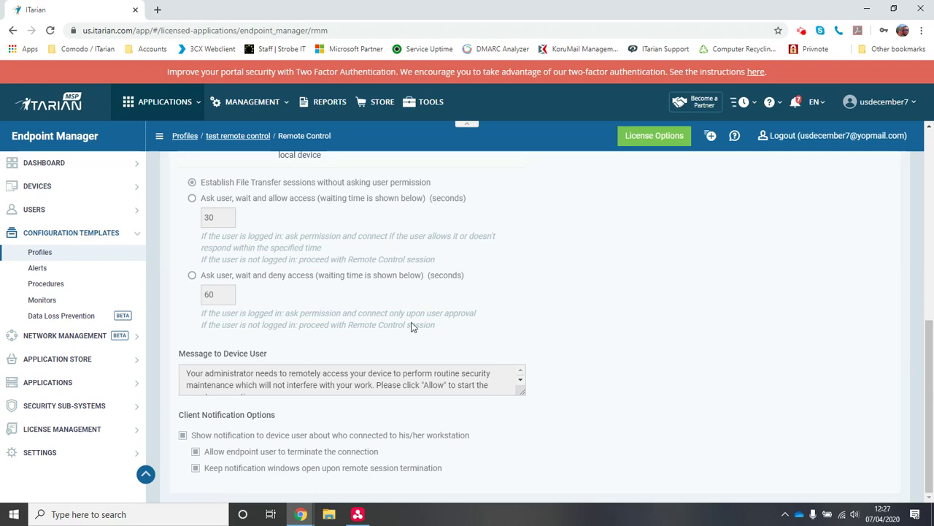
click(287, 201)
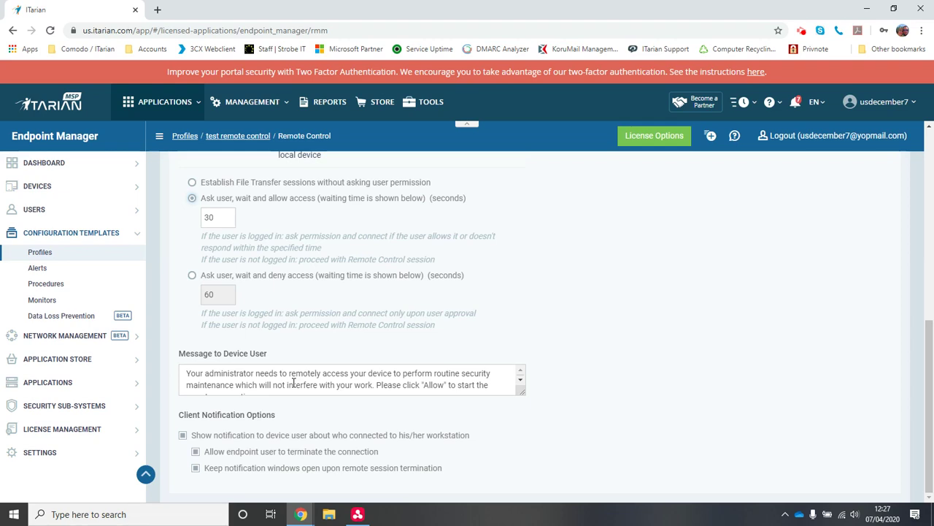
- Uncheck 'Show notification to device user about who connected'
click(931, 407)
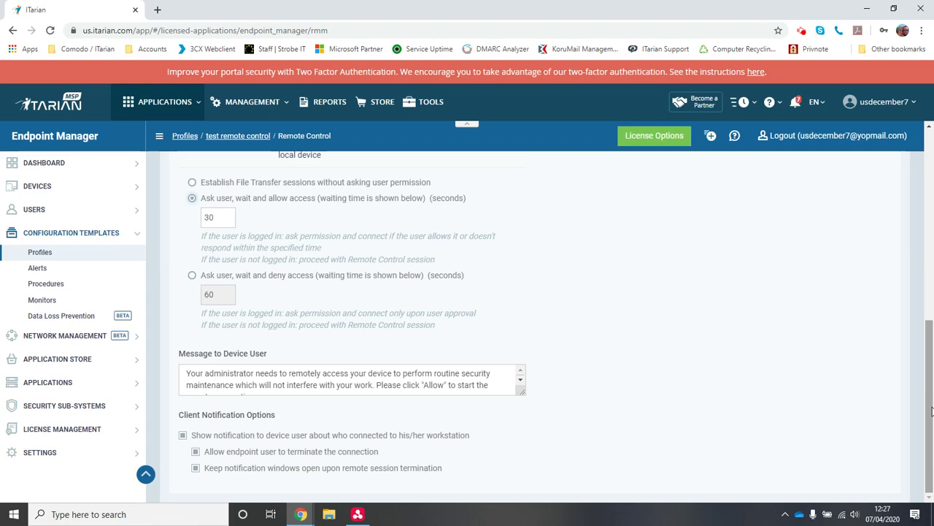
mouse_move(932, 411)
mouse_down()
mouse_move(930, 374)
mouse_move(932, 417)
mouse_up()
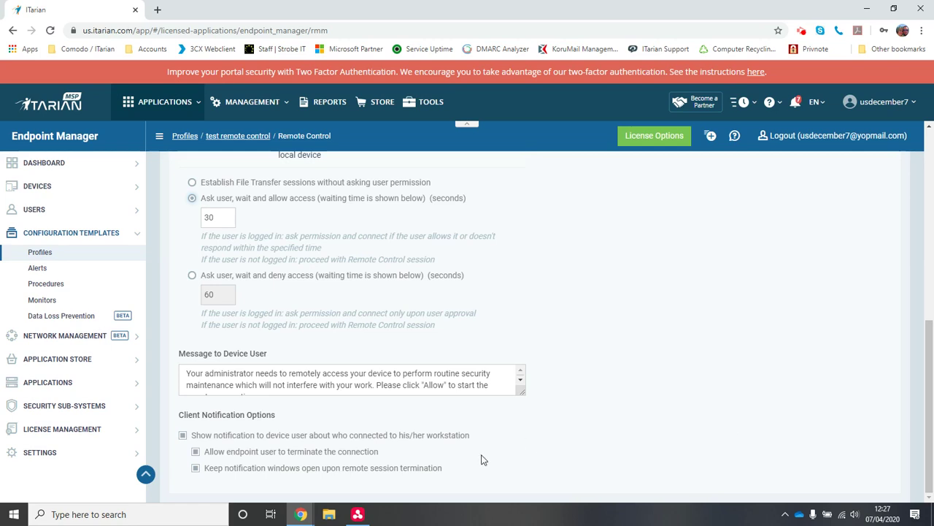
click(439, 443)
mouse_move(930, 406)
mouse_down()
mouse_move(930, 300)
mouse_move(926, 401)
mouse_up()
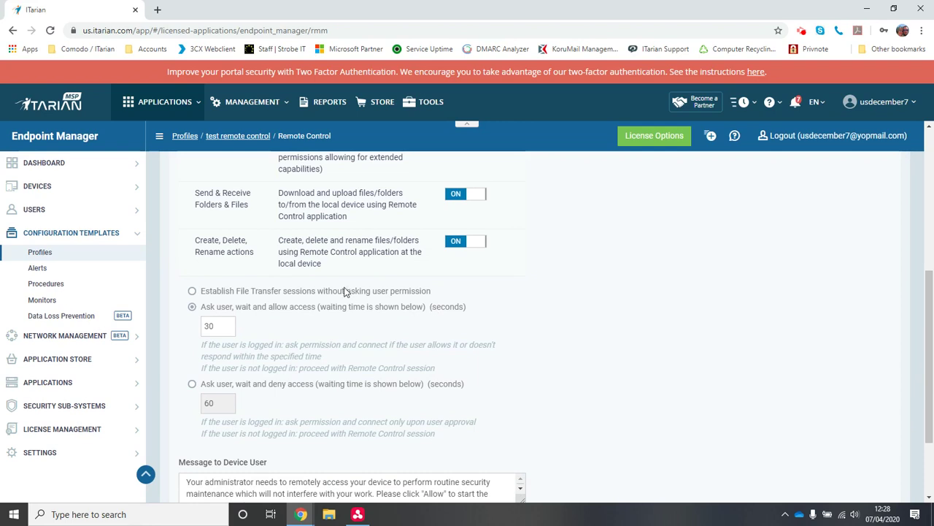
click(308, 293)
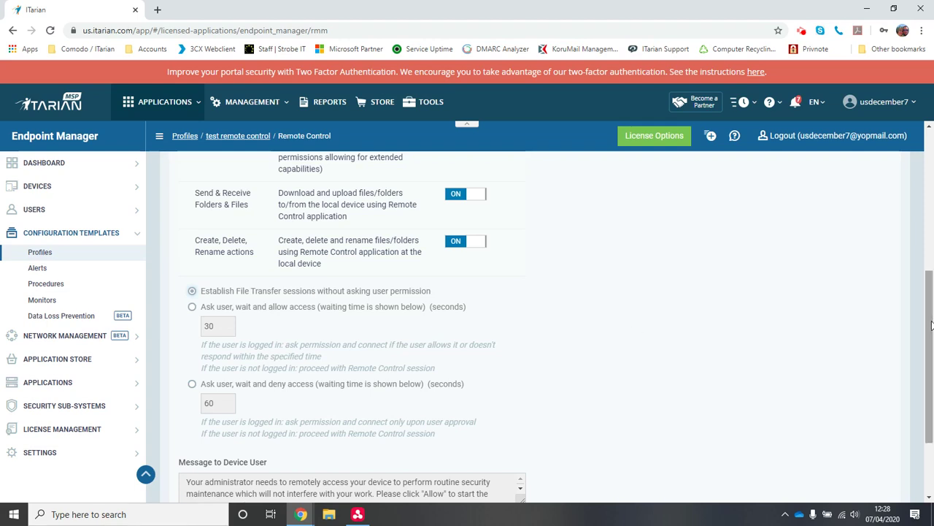
drag(931, 322, 933, 407)
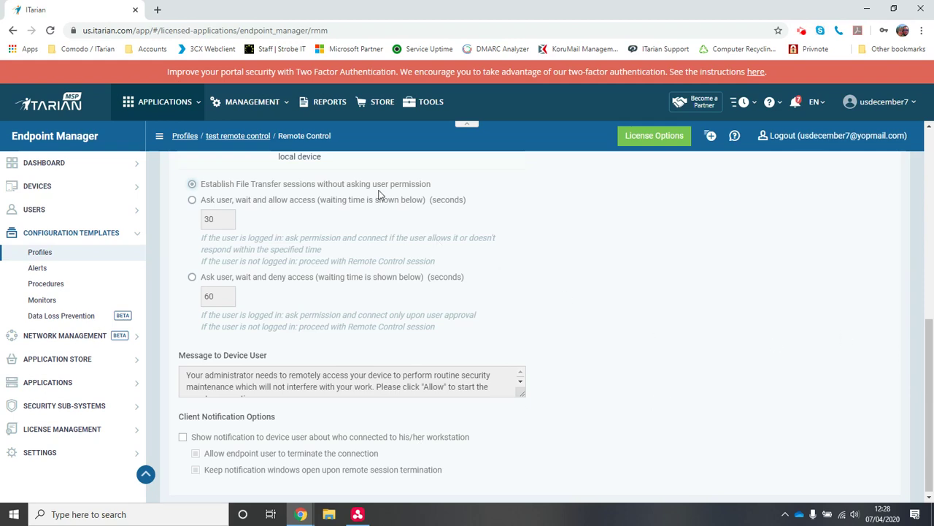
click(380, 204)
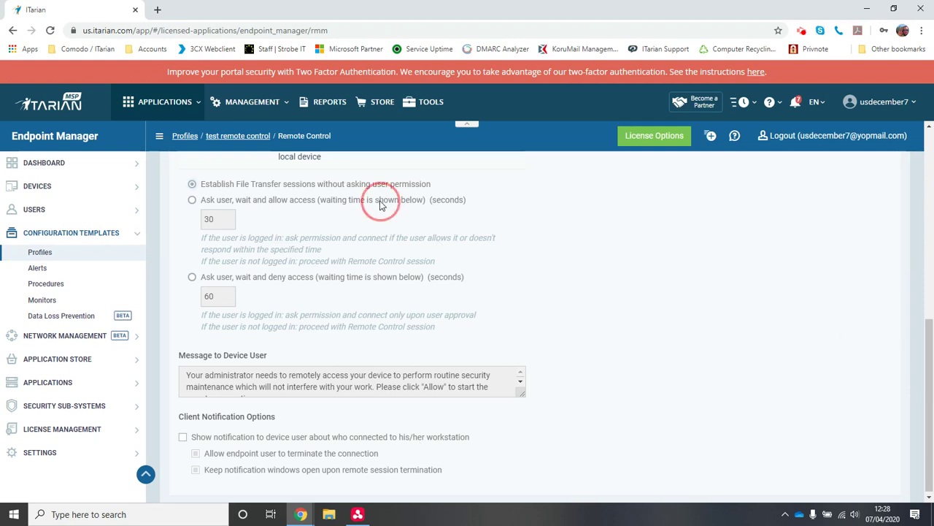
click(336, 441)
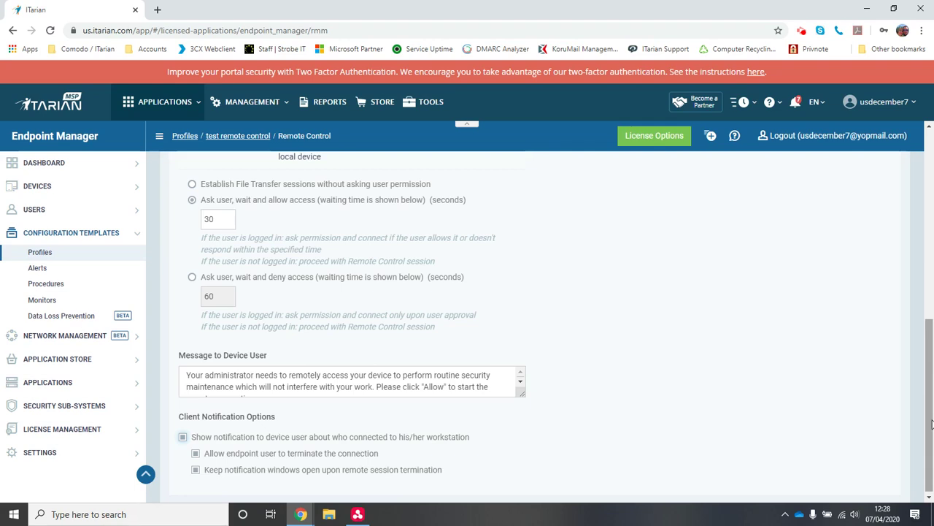
drag(932, 424, 931, 219)
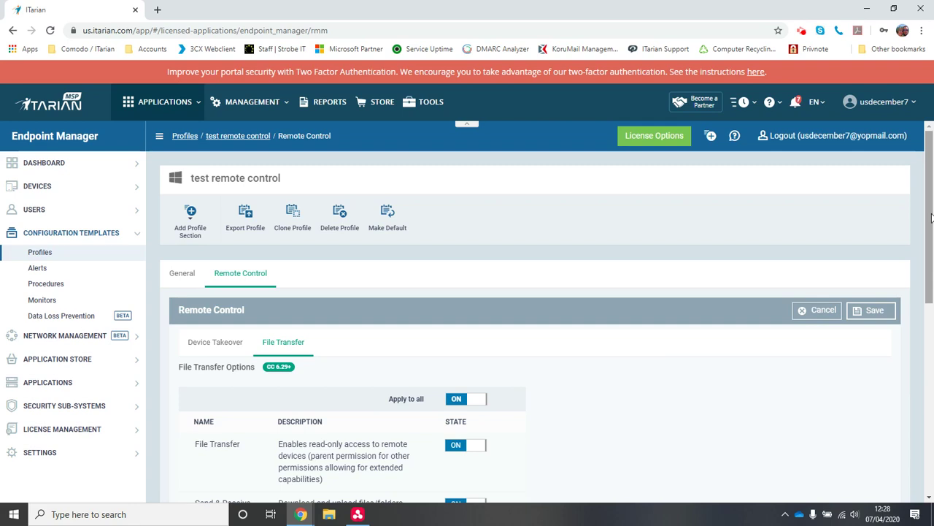
- Review the test remote control profile's Remote Control settings, then expand USERS in the sidebar
drag(924, 198, 927, 230)
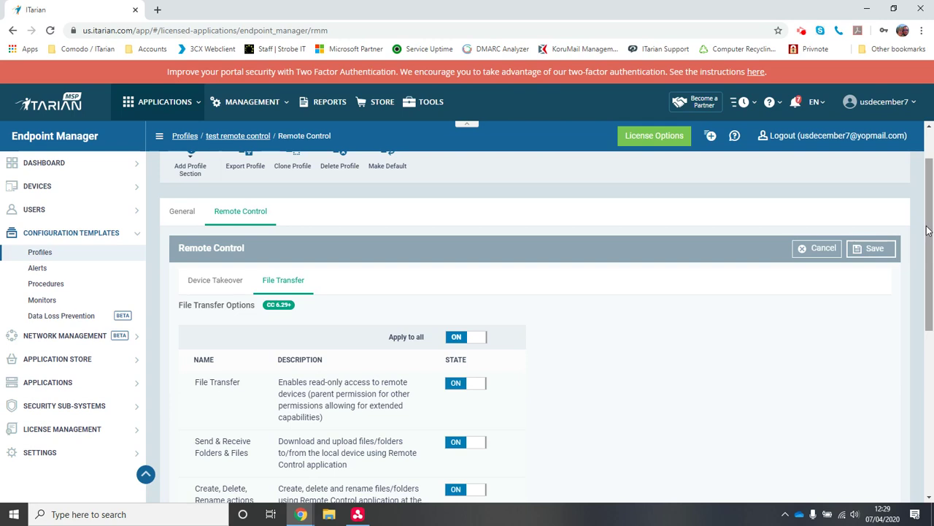
drag(930, 228, 930, 198)
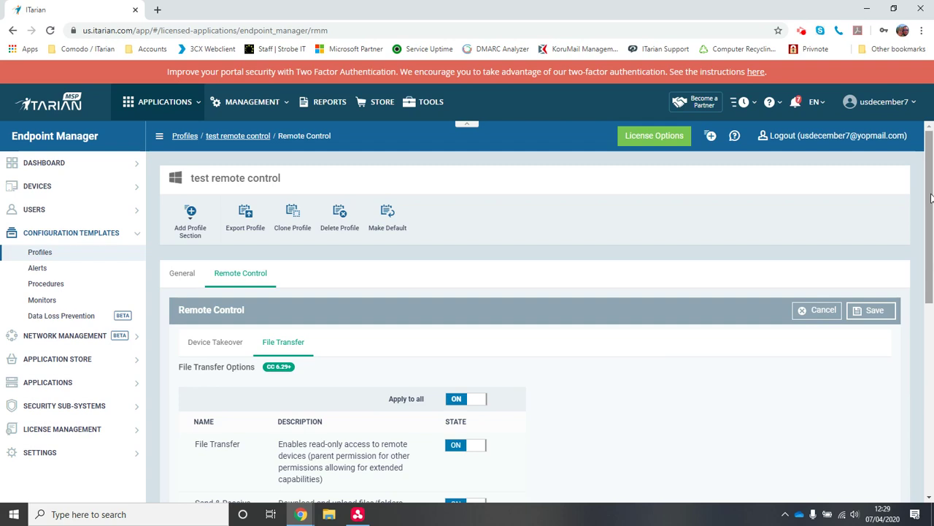
drag(931, 197, 931, 211)
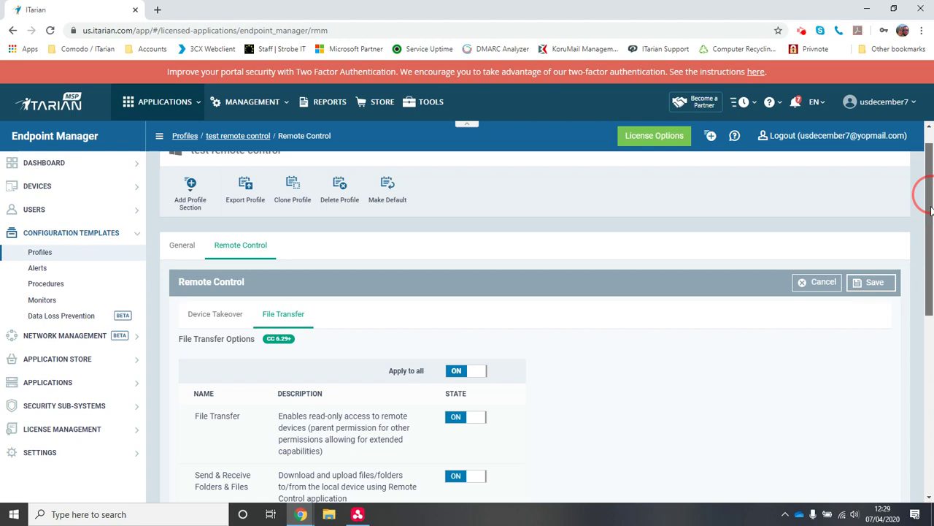
mouse_move(931, 209)
mouse_down()
mouse_move(930, 226)
mouse_move(931, 217)
mouse_up()
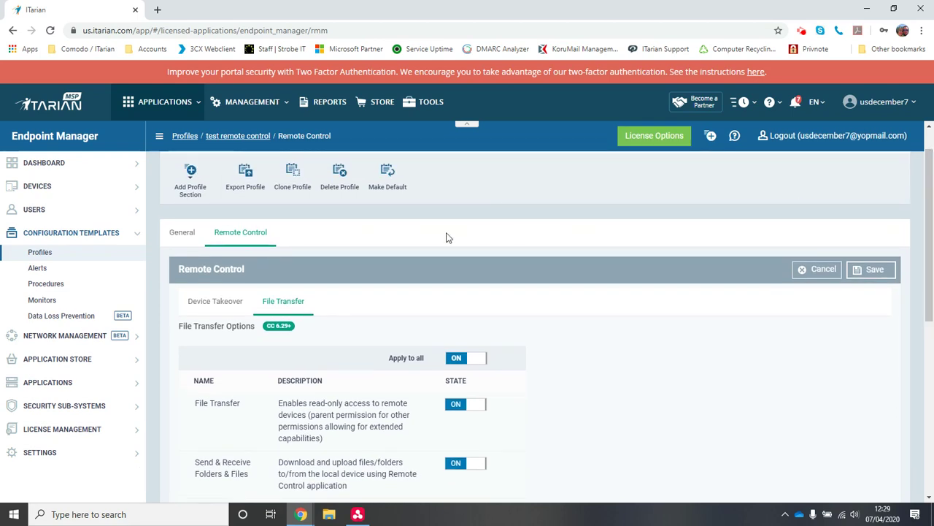
click(45, 210)
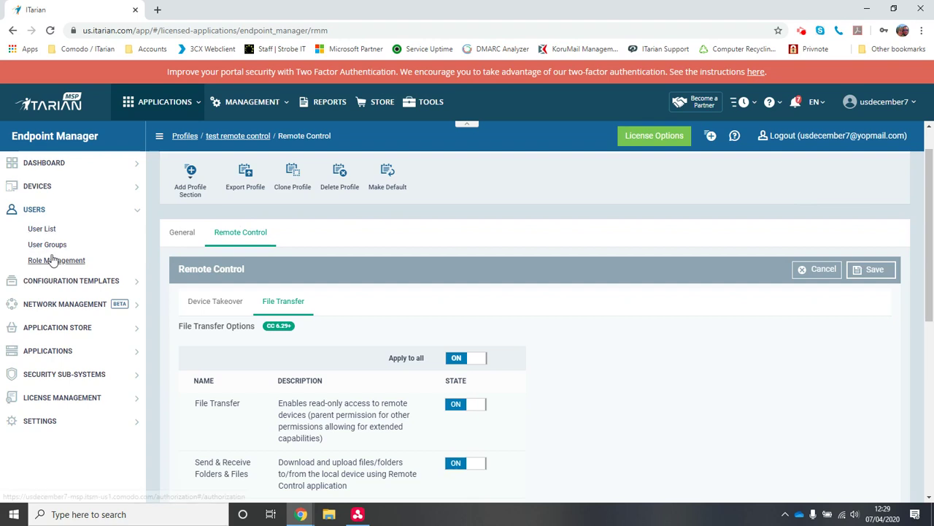
- Start a new role in Role Management with name 'test' and description 'test'
click(48, 259)
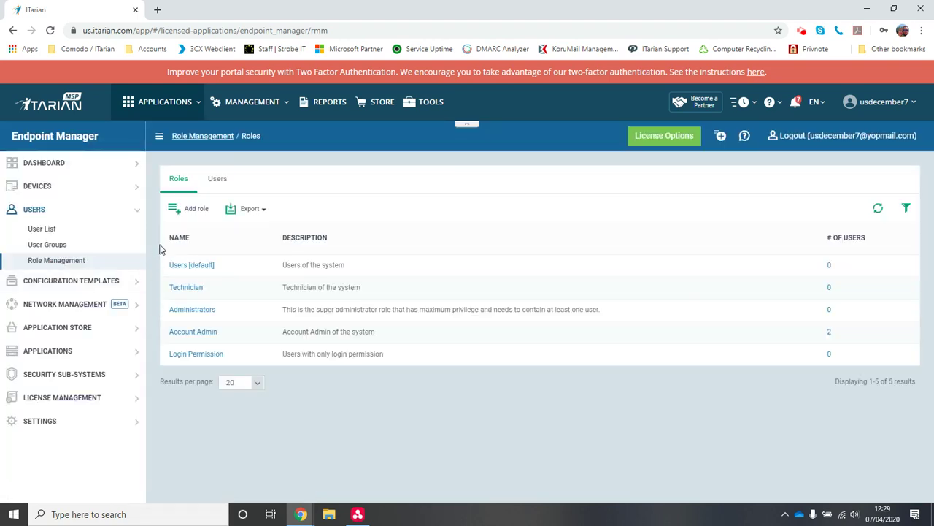
click(189, 213)
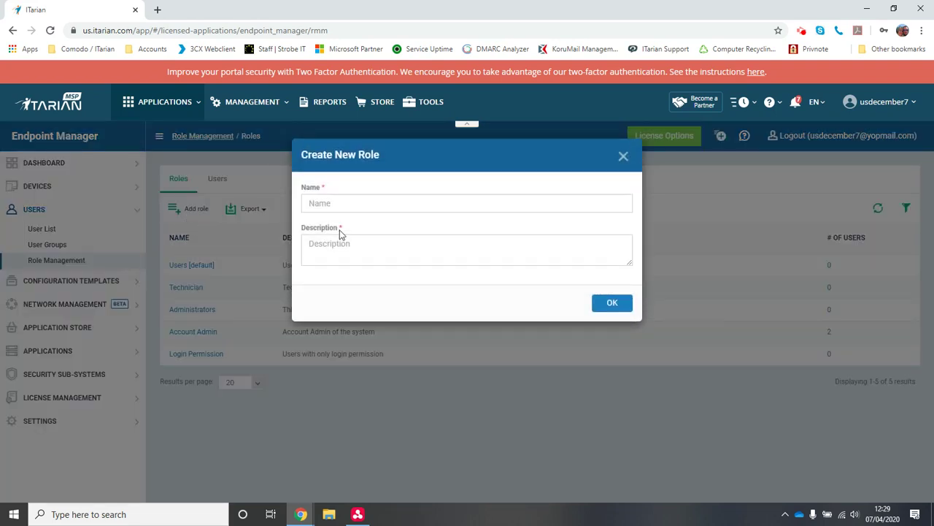
click(359, 198)
text(test)
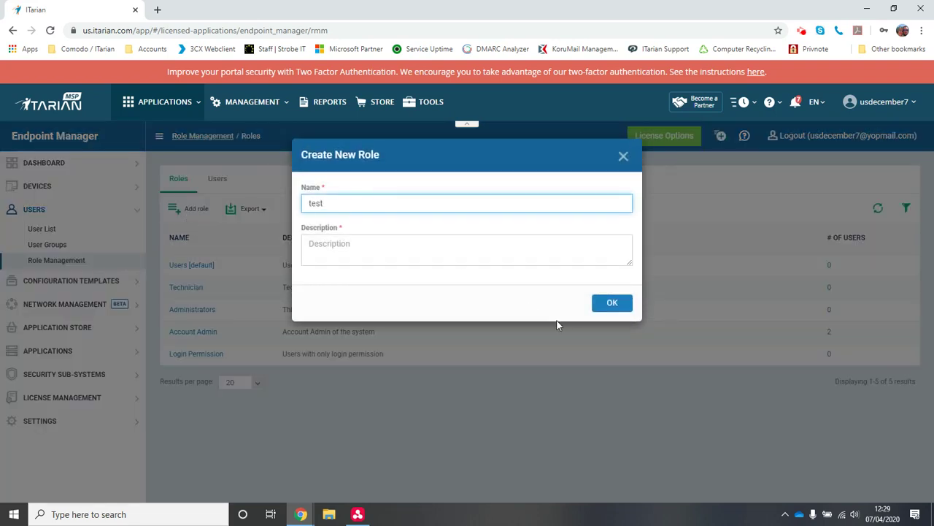
click(612, 302)
click(530, 278)
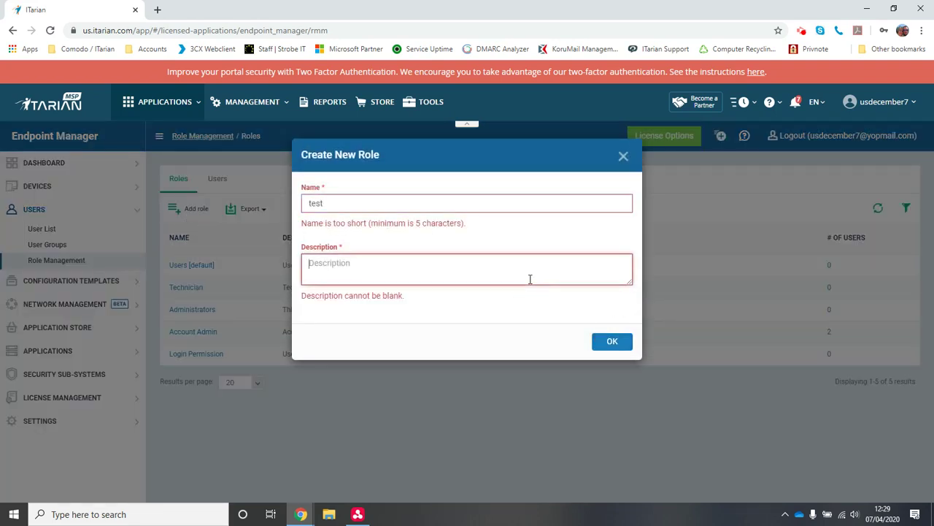
text(test)
click(609, 349)
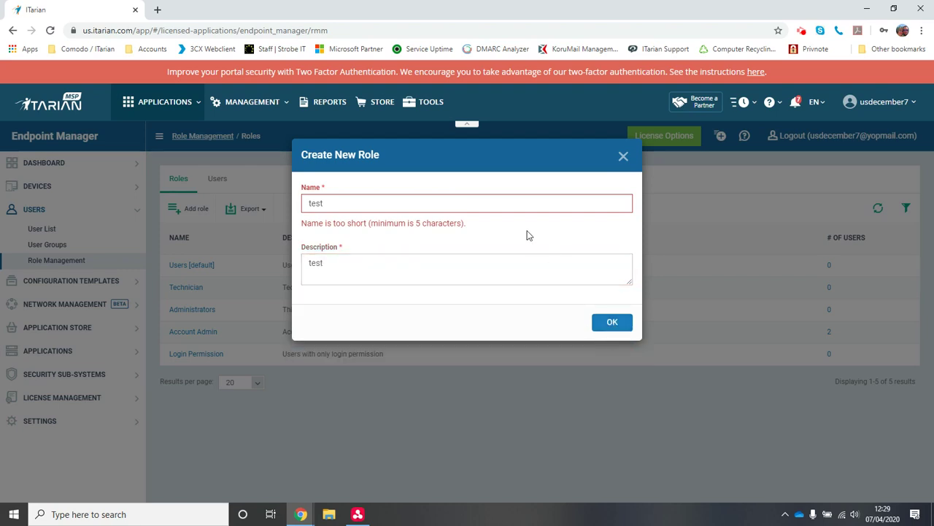
- Change the role name to 'testroleforremote' and create the role
click(504, 198)
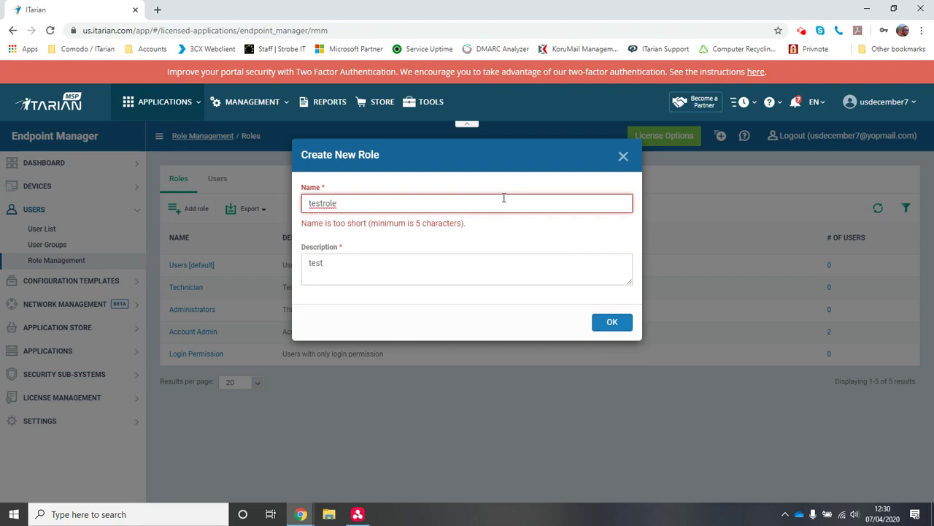
text(remote)
click(612, 323)
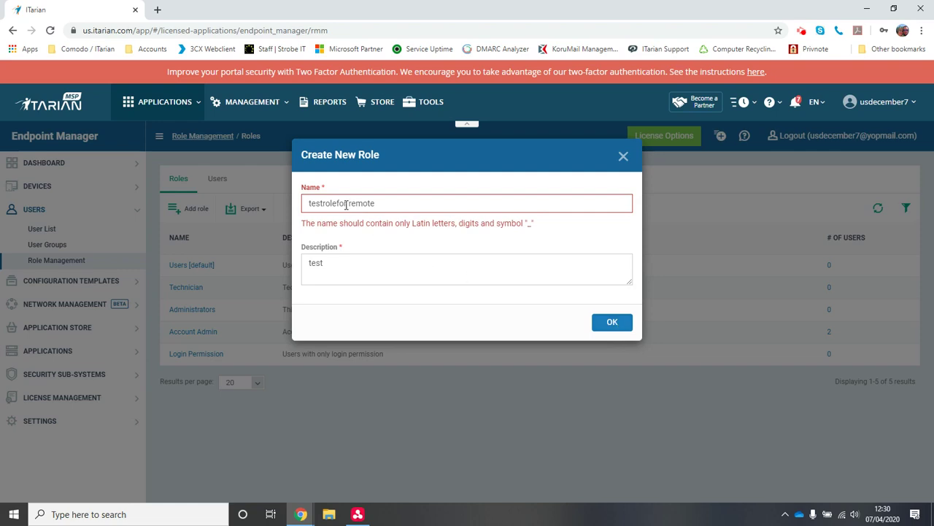
click(349, 204)
key(BackSpace)
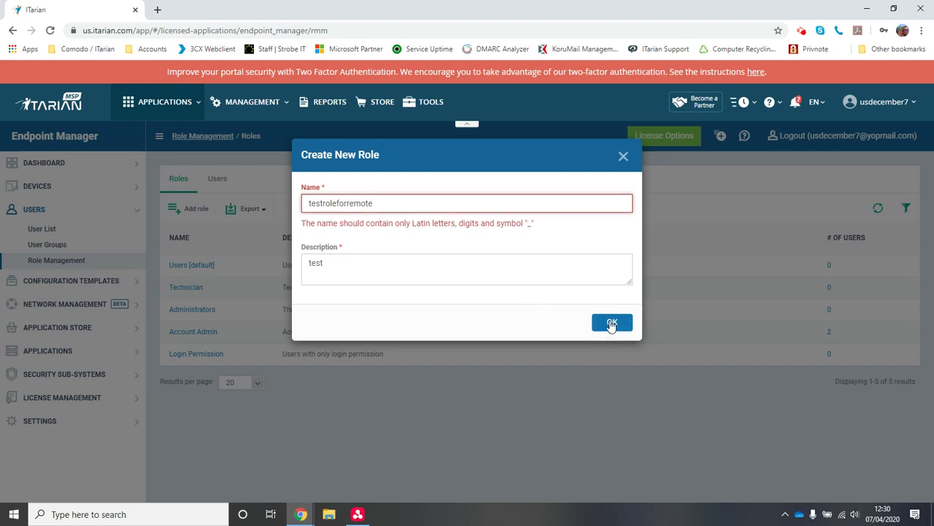
click(612, 324)
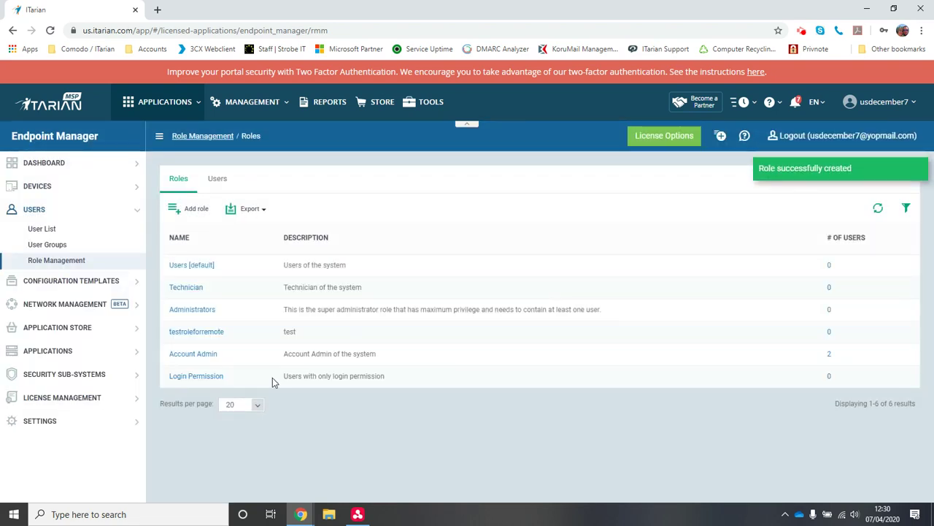
- Switch on remote-control and remote-control.takeover for testroleforremote, leaving remote-control.file-transfer off
click(205, 333)
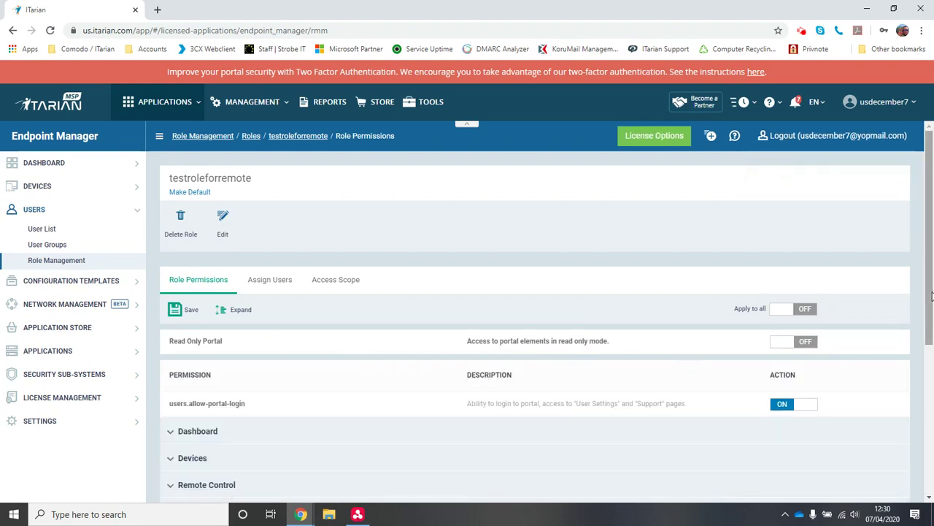
drag(932, 296, 932, 445)
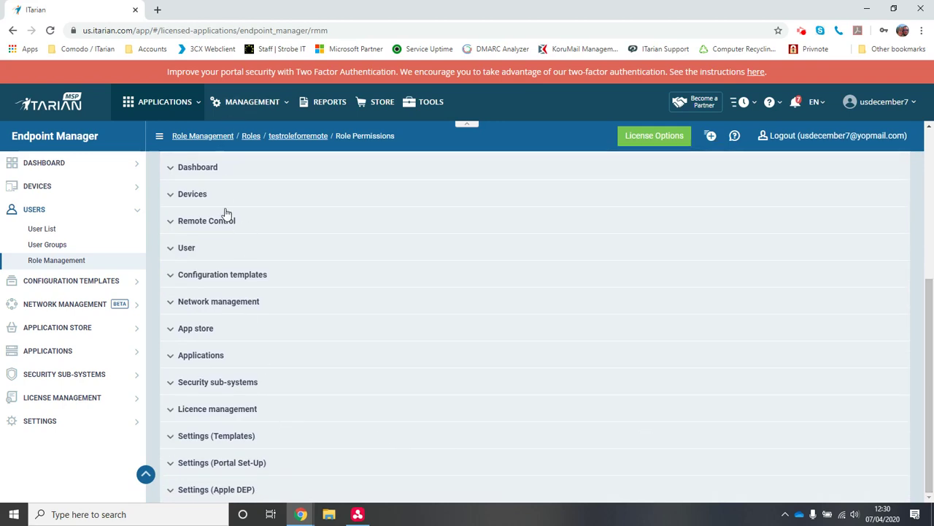
click(173, 231)
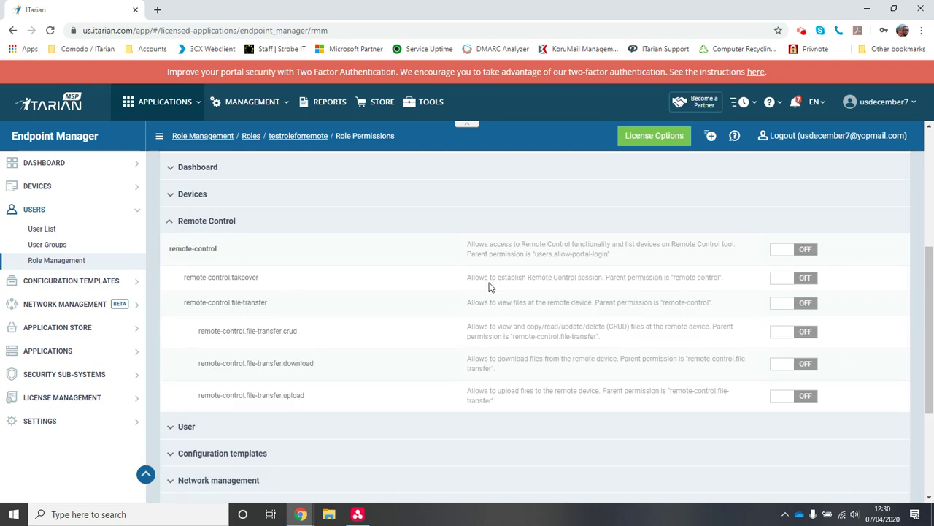
click(796, 252)
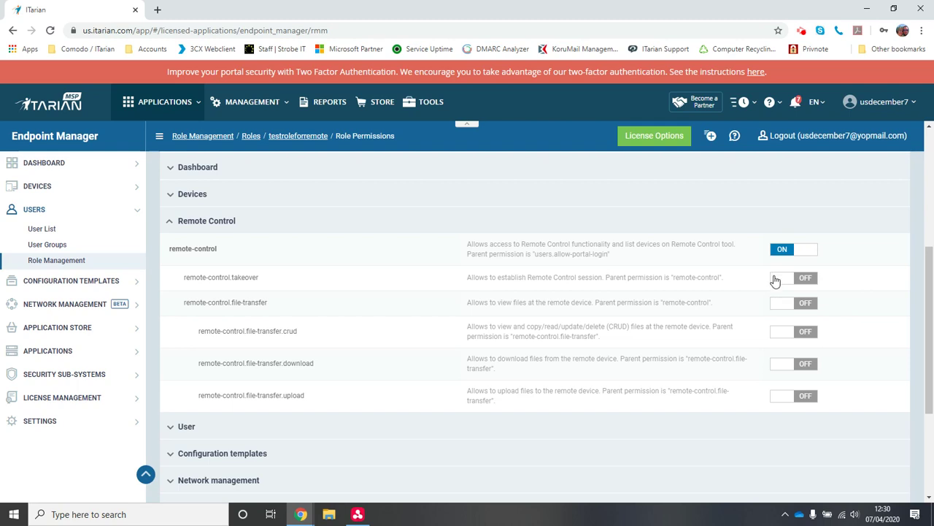
click(776, 278)
click(782, 305)
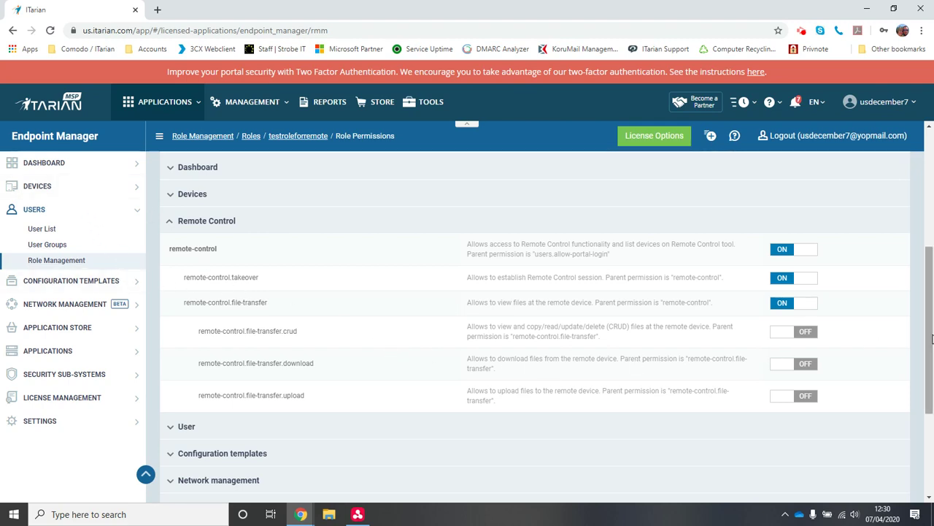
scroll(924, 334, up, 1)
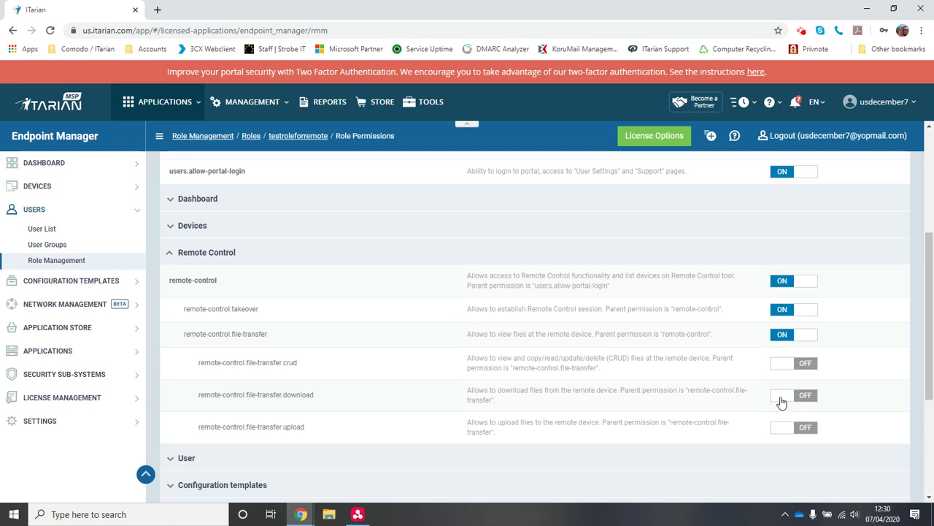
click(782, 336)
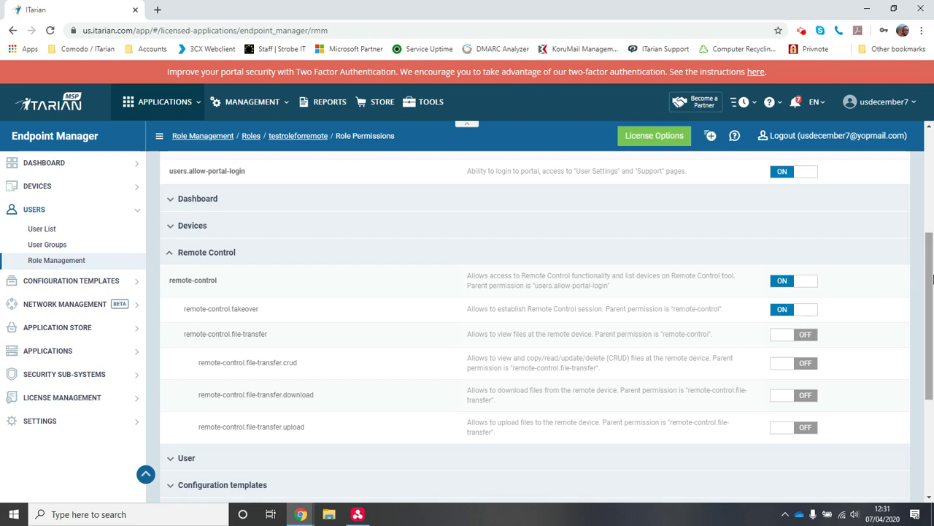
drag(925, 271, 923, 188)
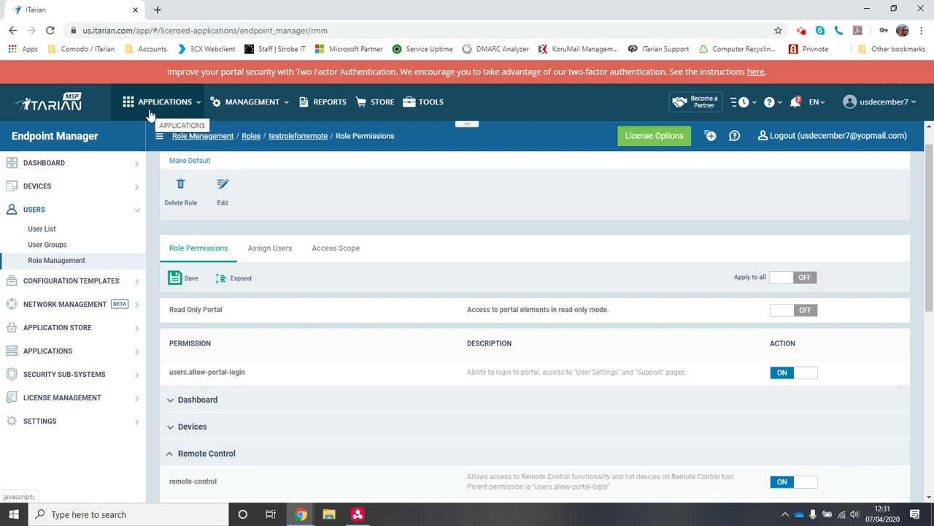
- Check the three devices in Remote Control by ITarian, minimize it, and return to the Device List
click(358, 515)
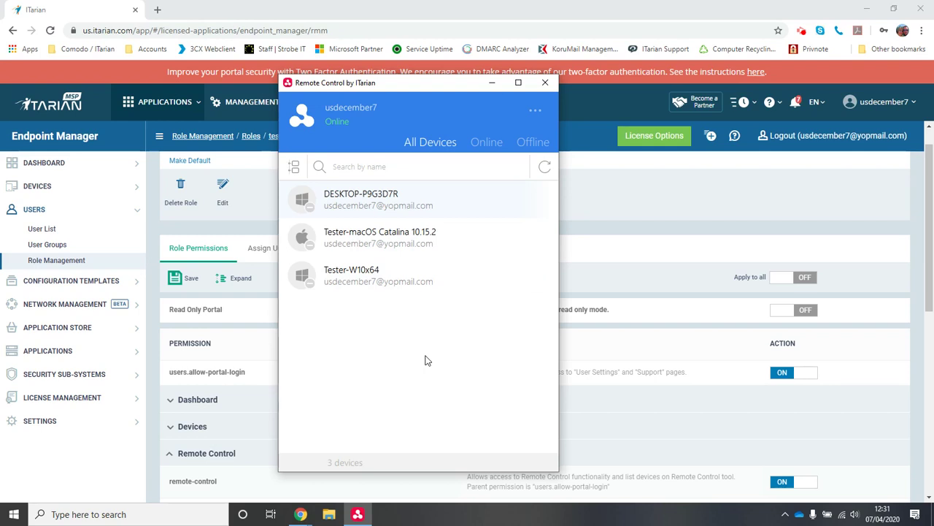
click(491, 83)
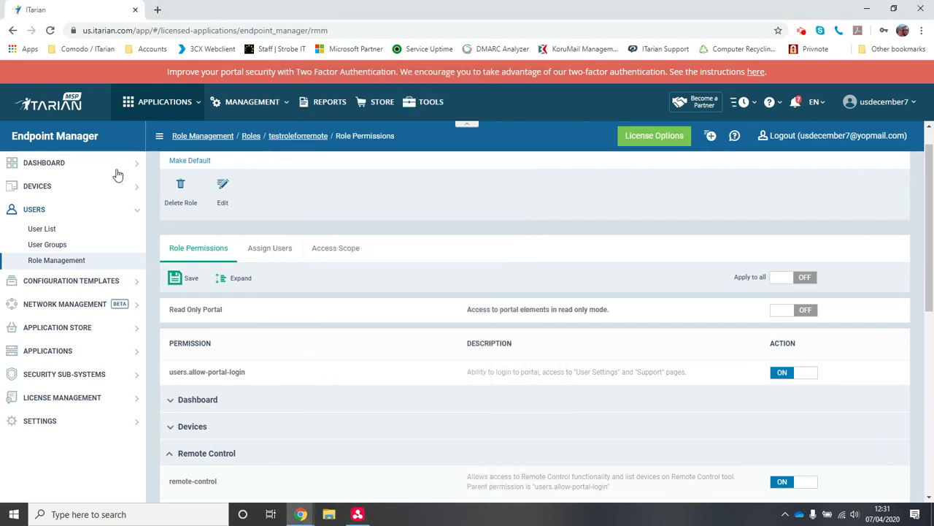
click(54, 187)
click(51, 205)
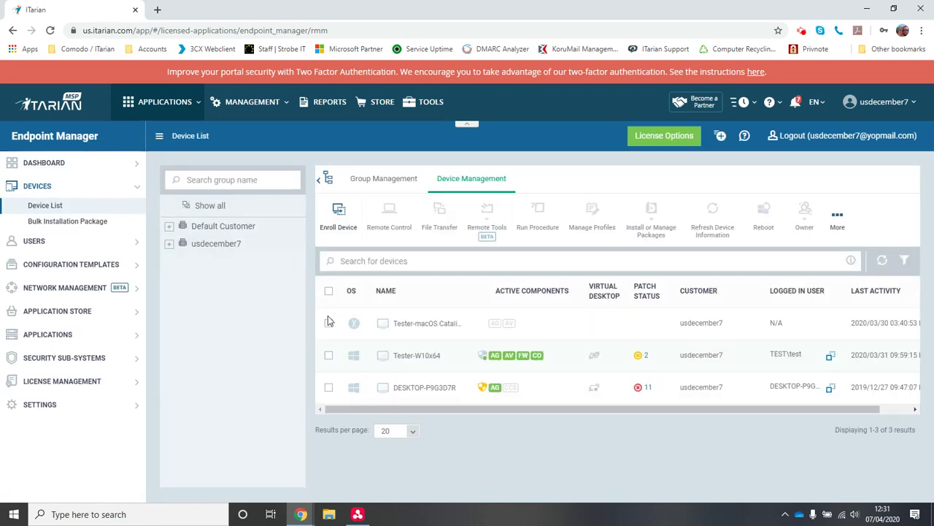
- Select Tester-W10x64 in the Device List and bring up the ITarian applications list
click(329, 356)
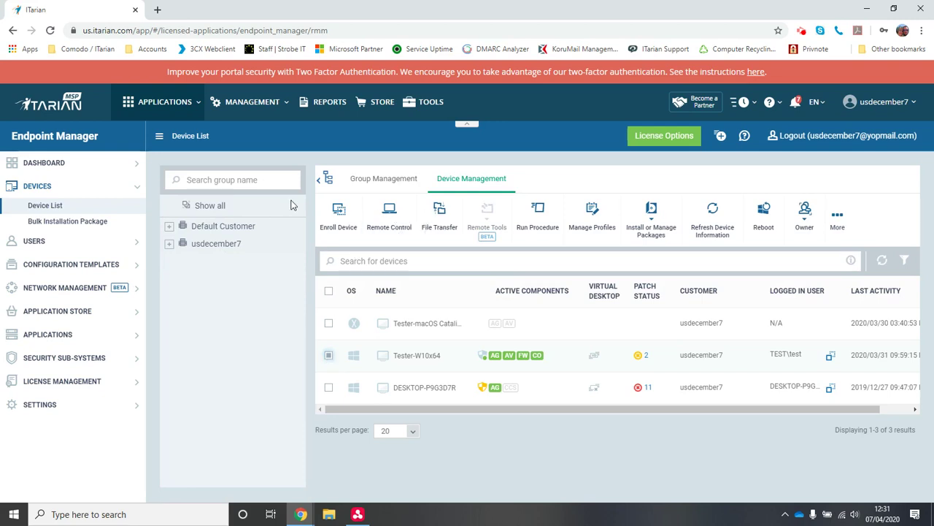
click(186, 110)
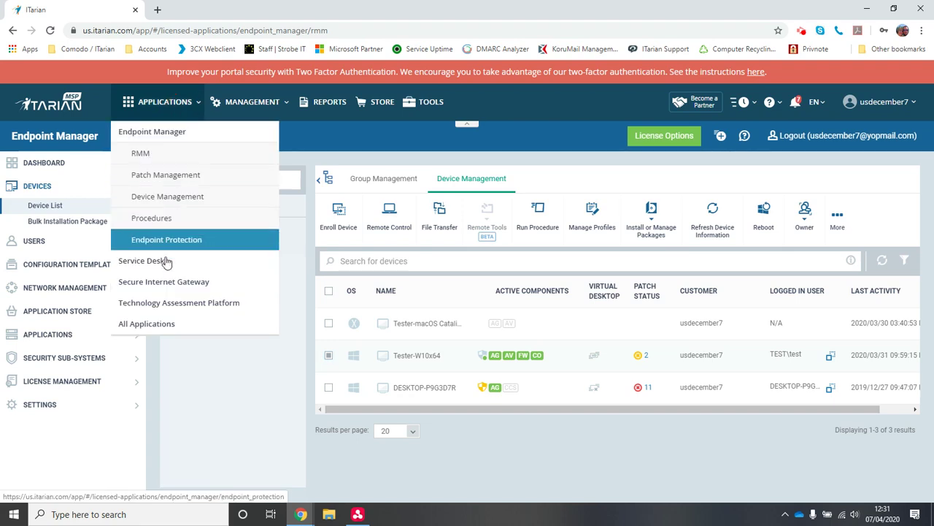